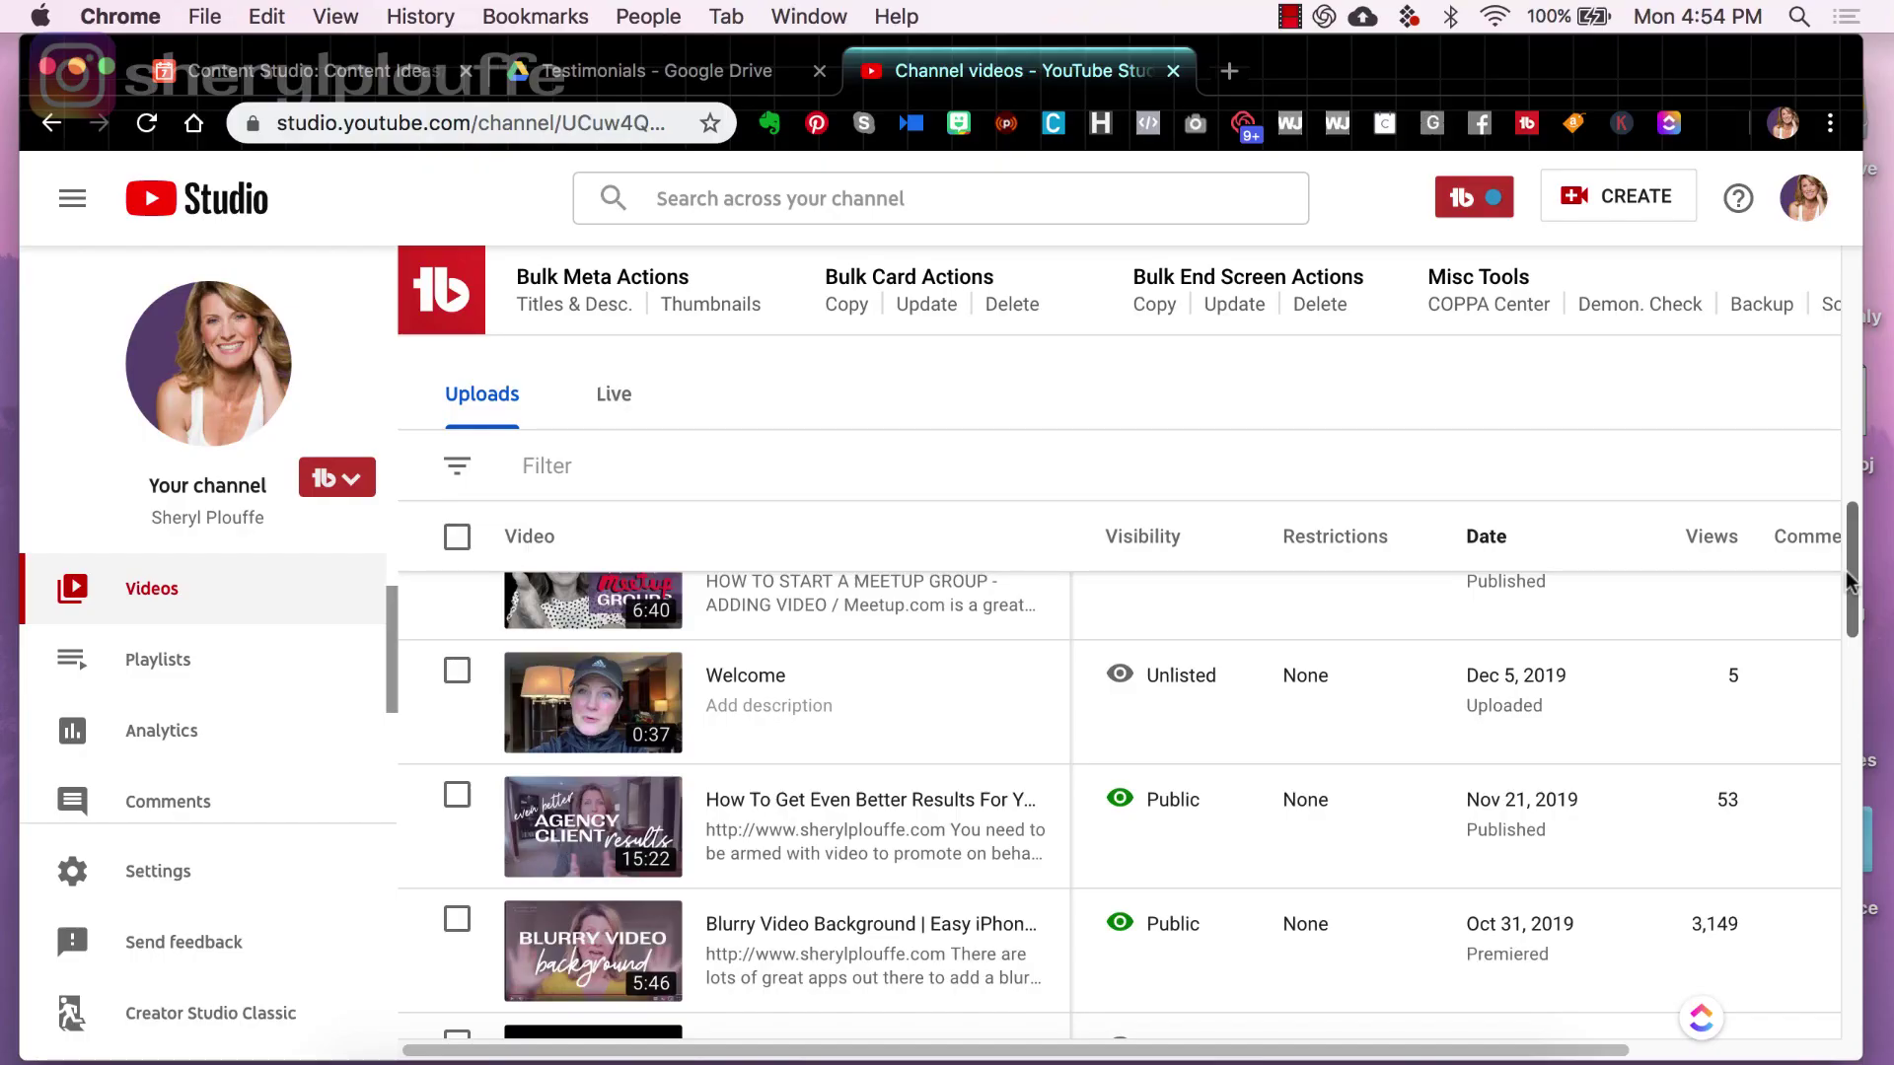
Step: Open the unlisted video's options, then bring up the channel's Playlists page in a new tab
mouse_move(1854, 550)
left_mouse_down()
mouse_move(1854, 607)
mouse_move(1853, 487)
mouse_move(1852, 559)
mouse_move(1851, 518)
left_mouse_up()
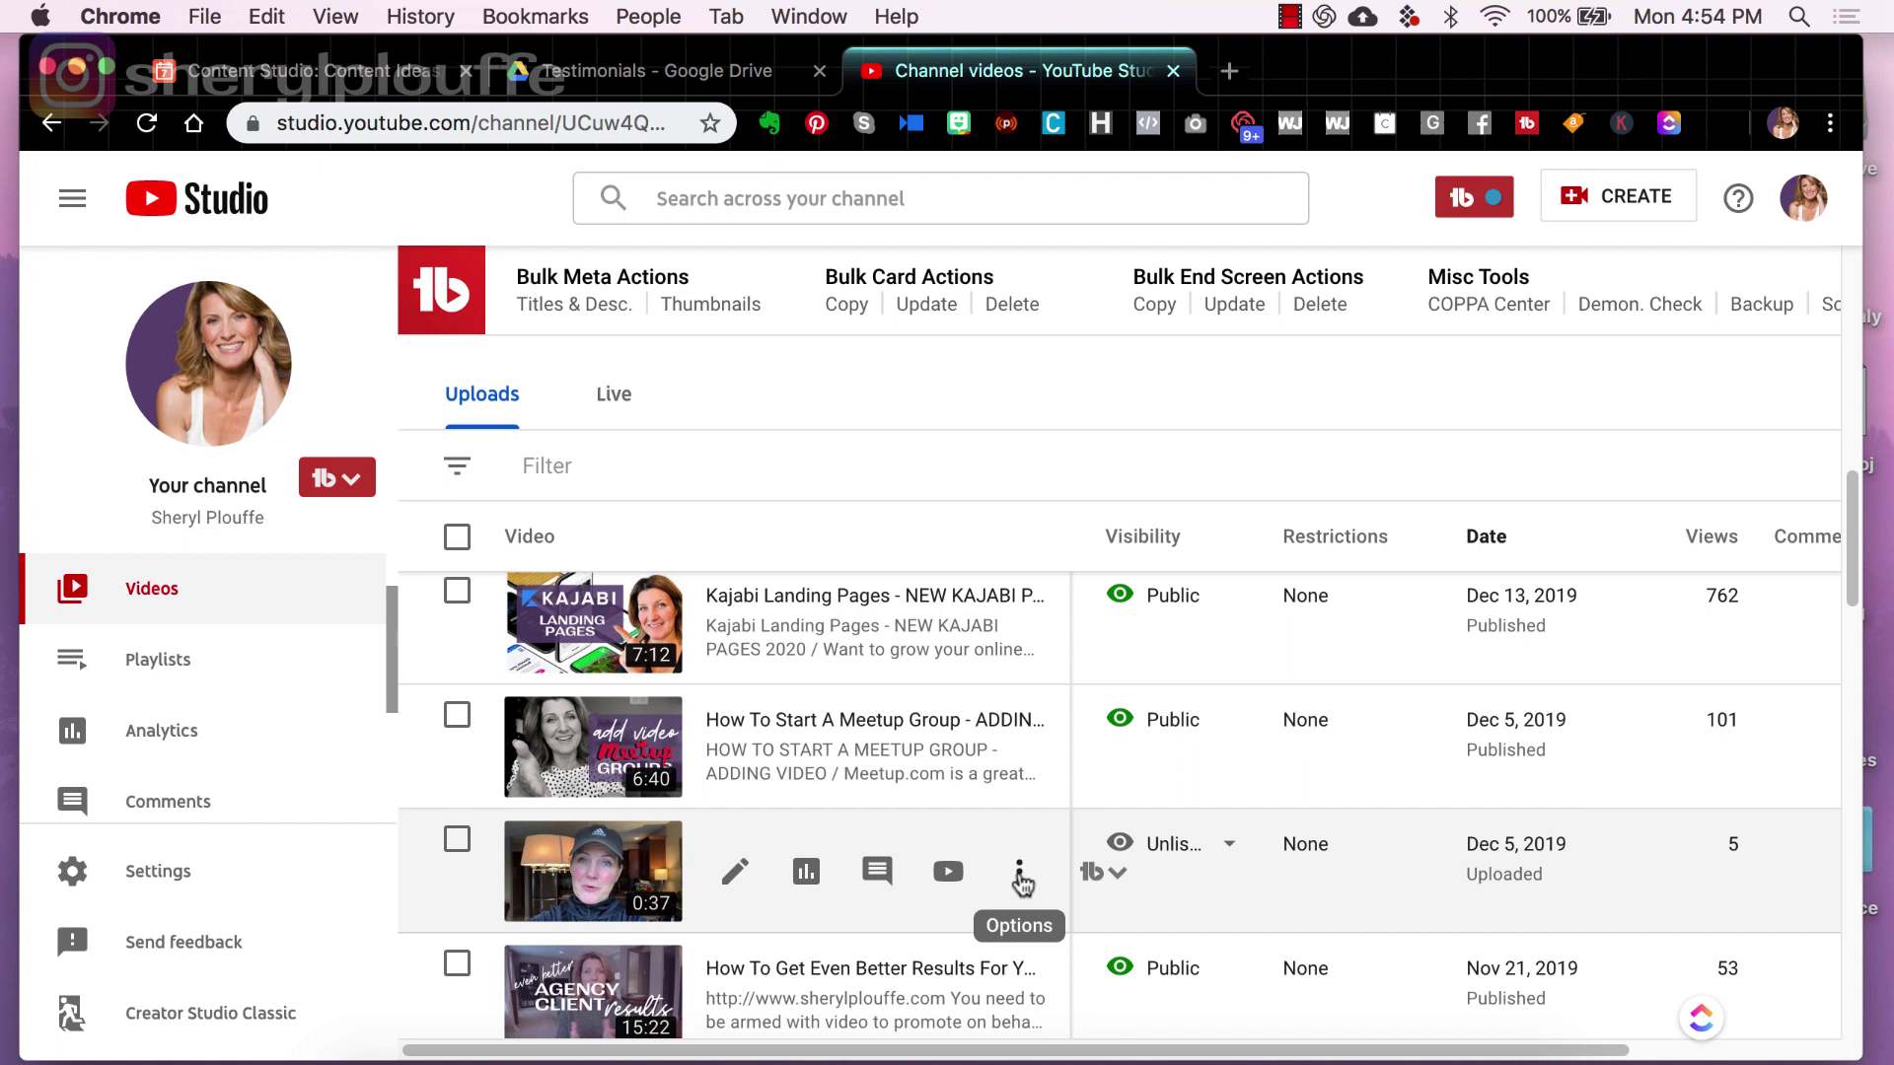
left_click(1019, 872)
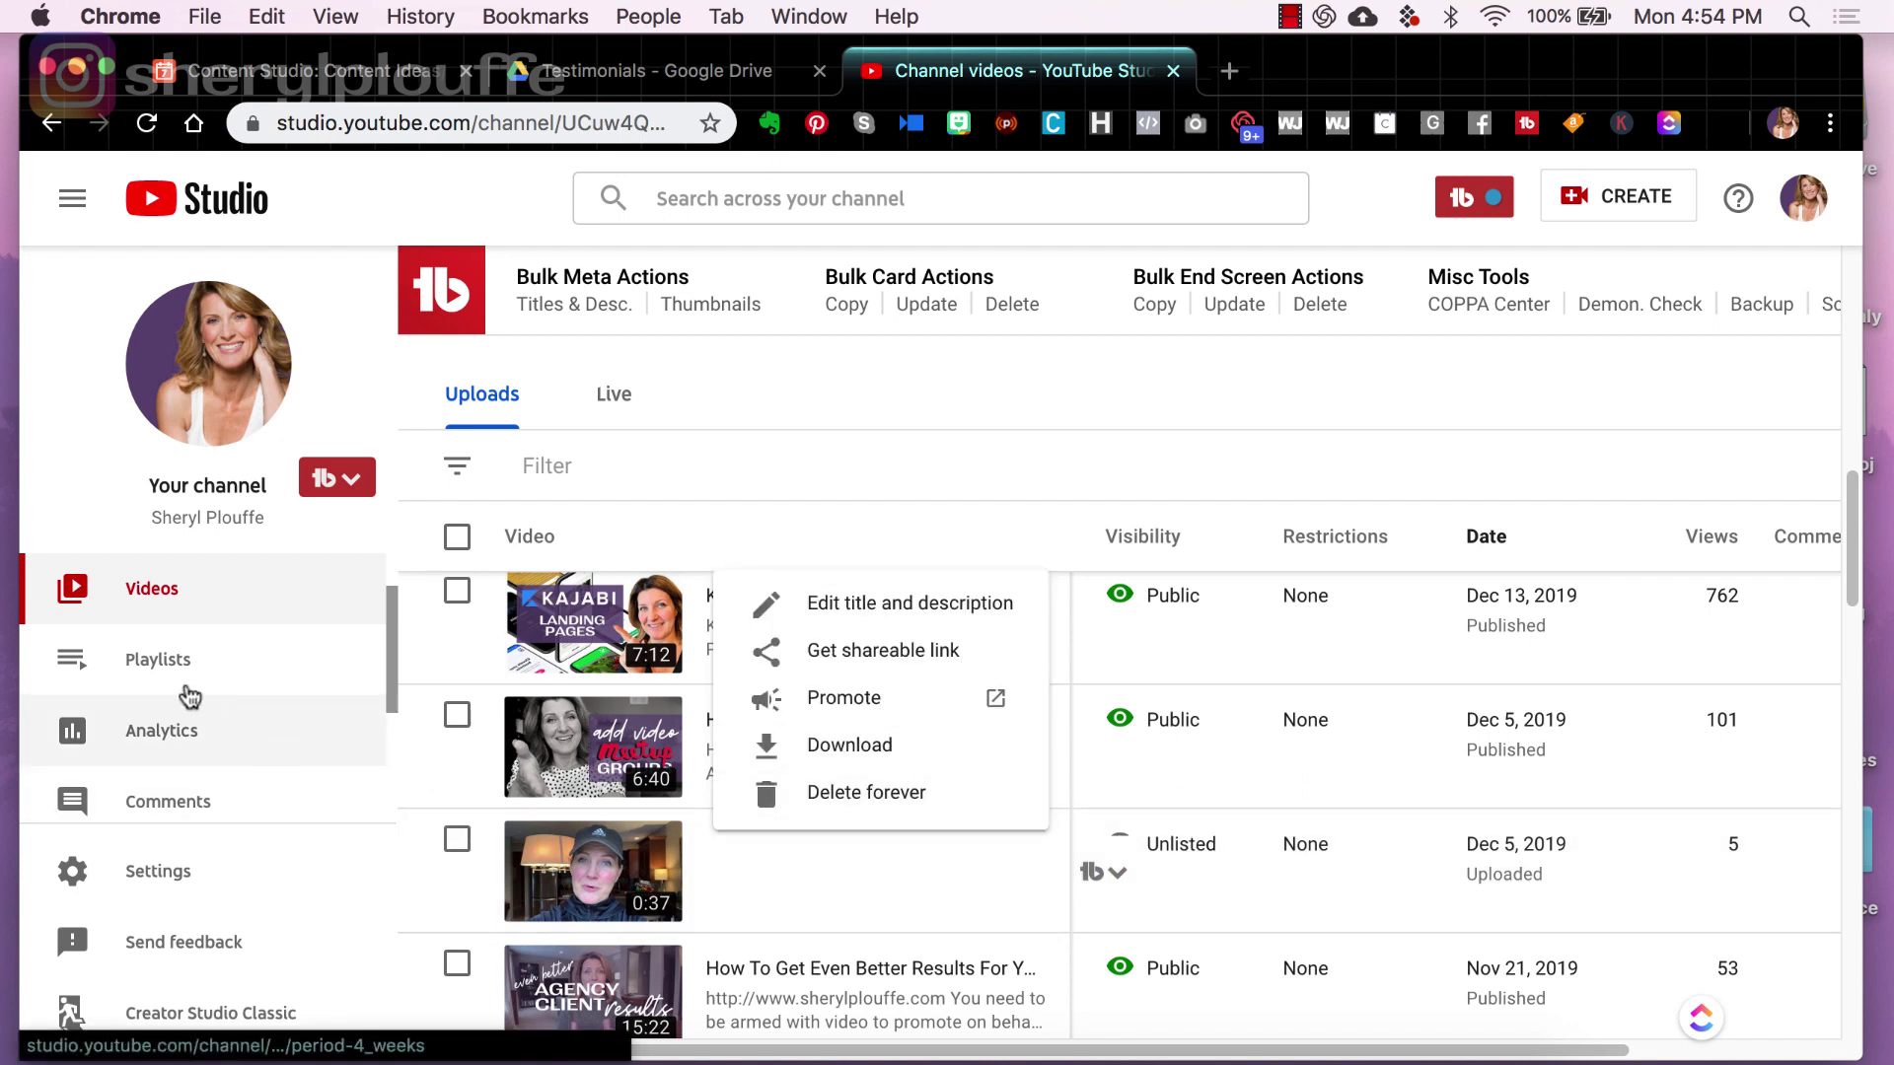
left_click(169, 672)
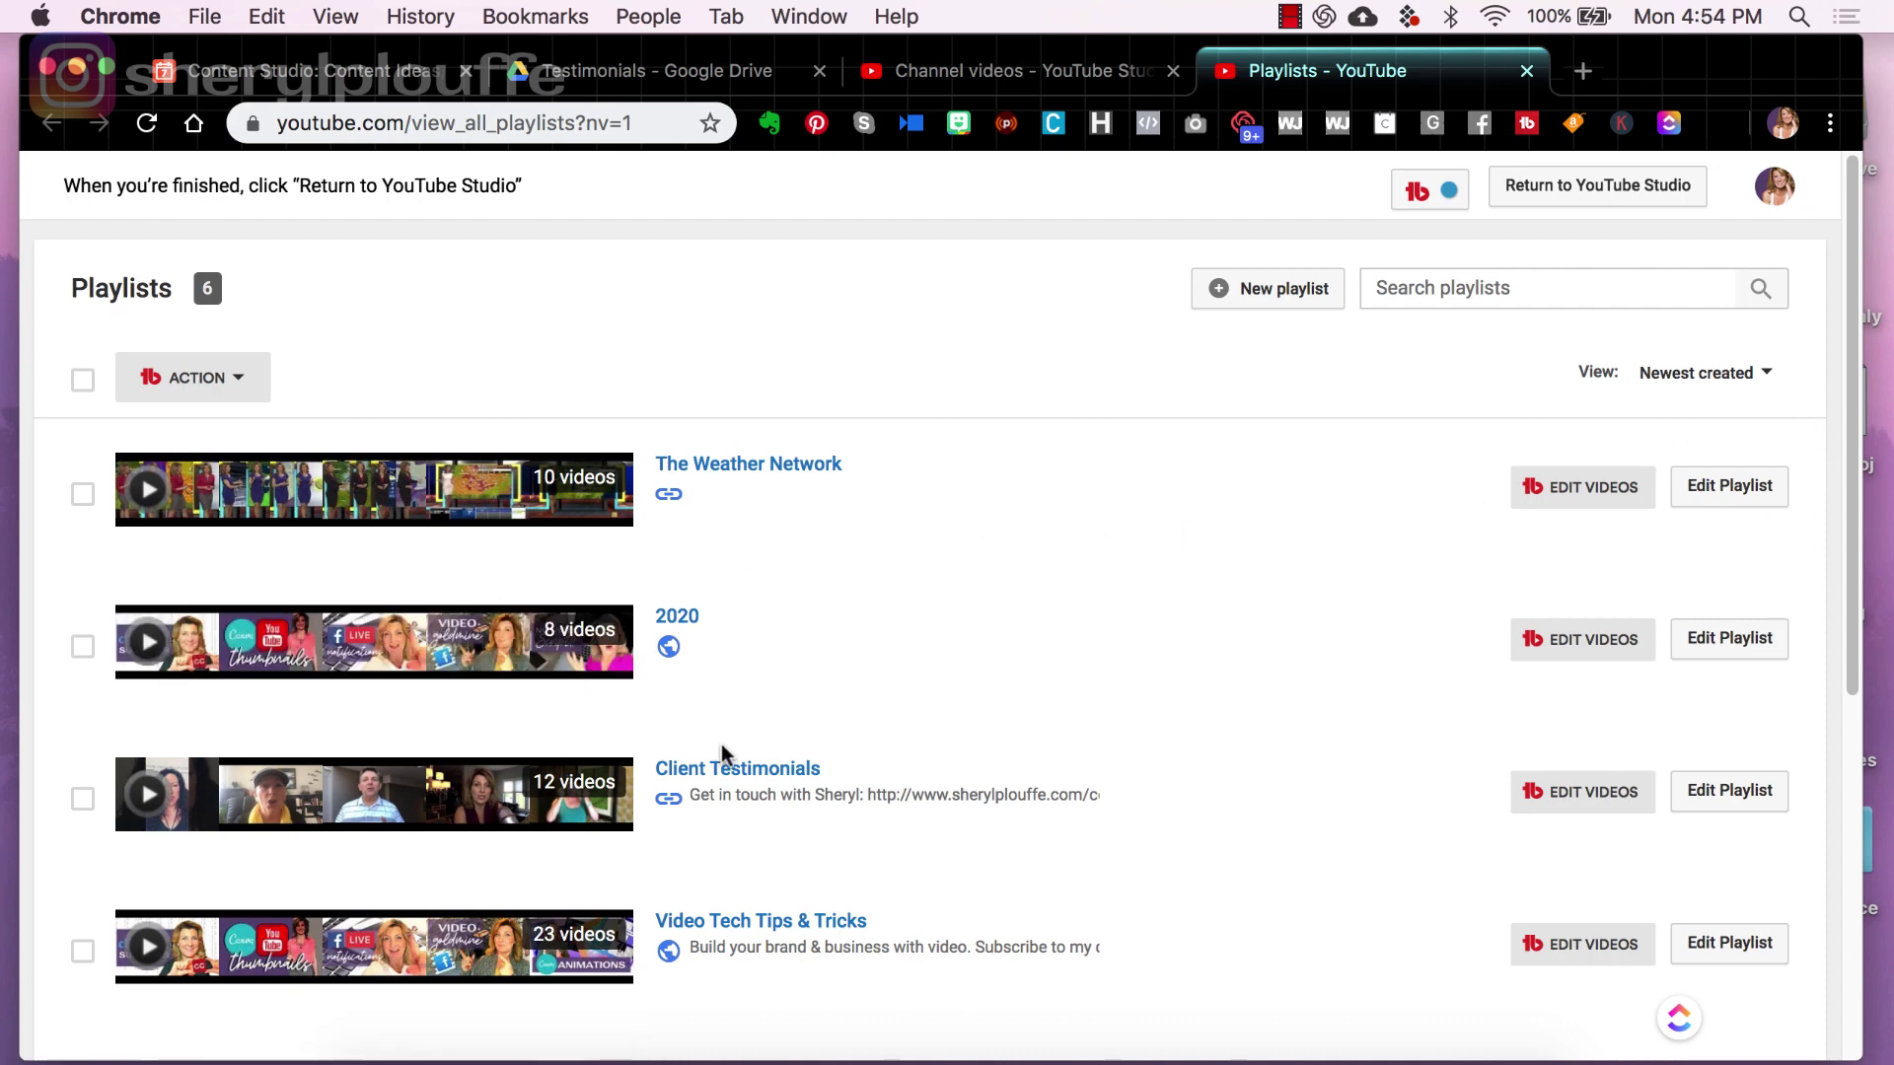
Step: Play the first video in the Client Testimonials playlist and pause it right away
left_click(742, 769)
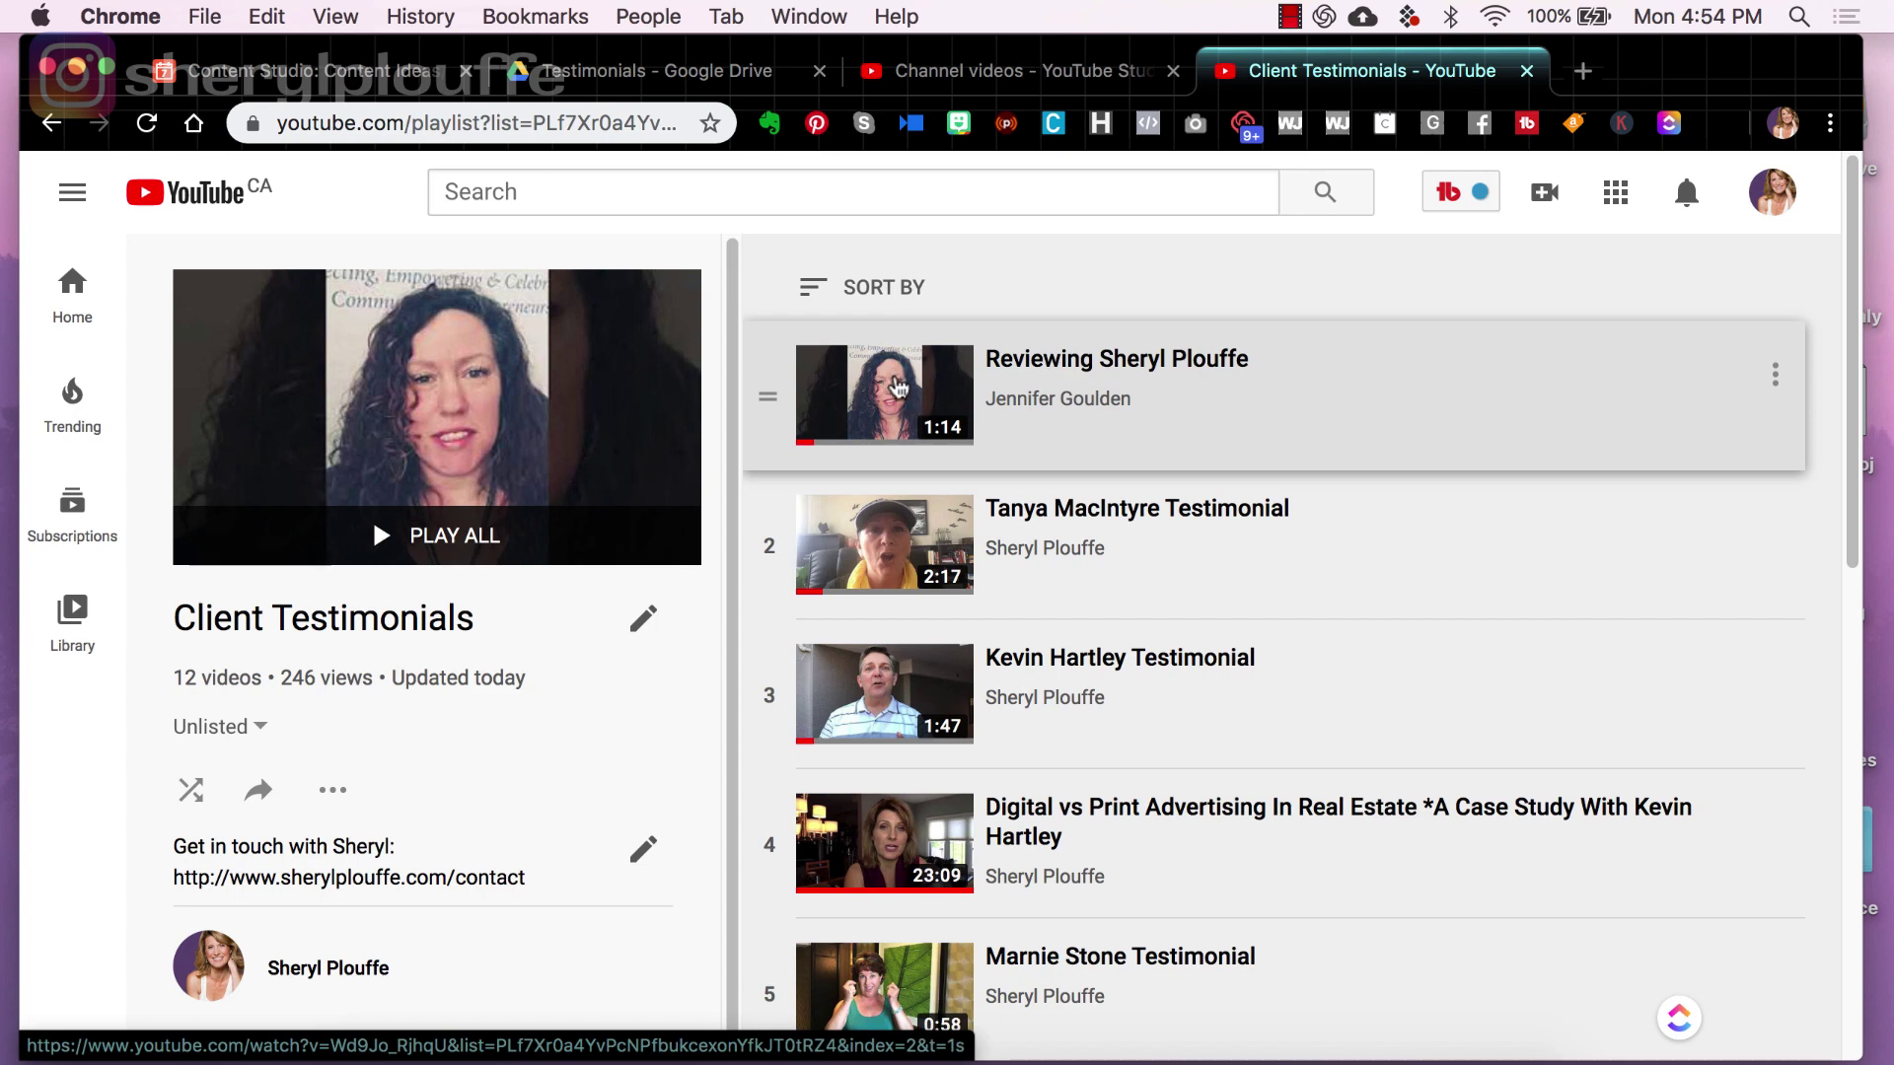
left_click(893, 389)
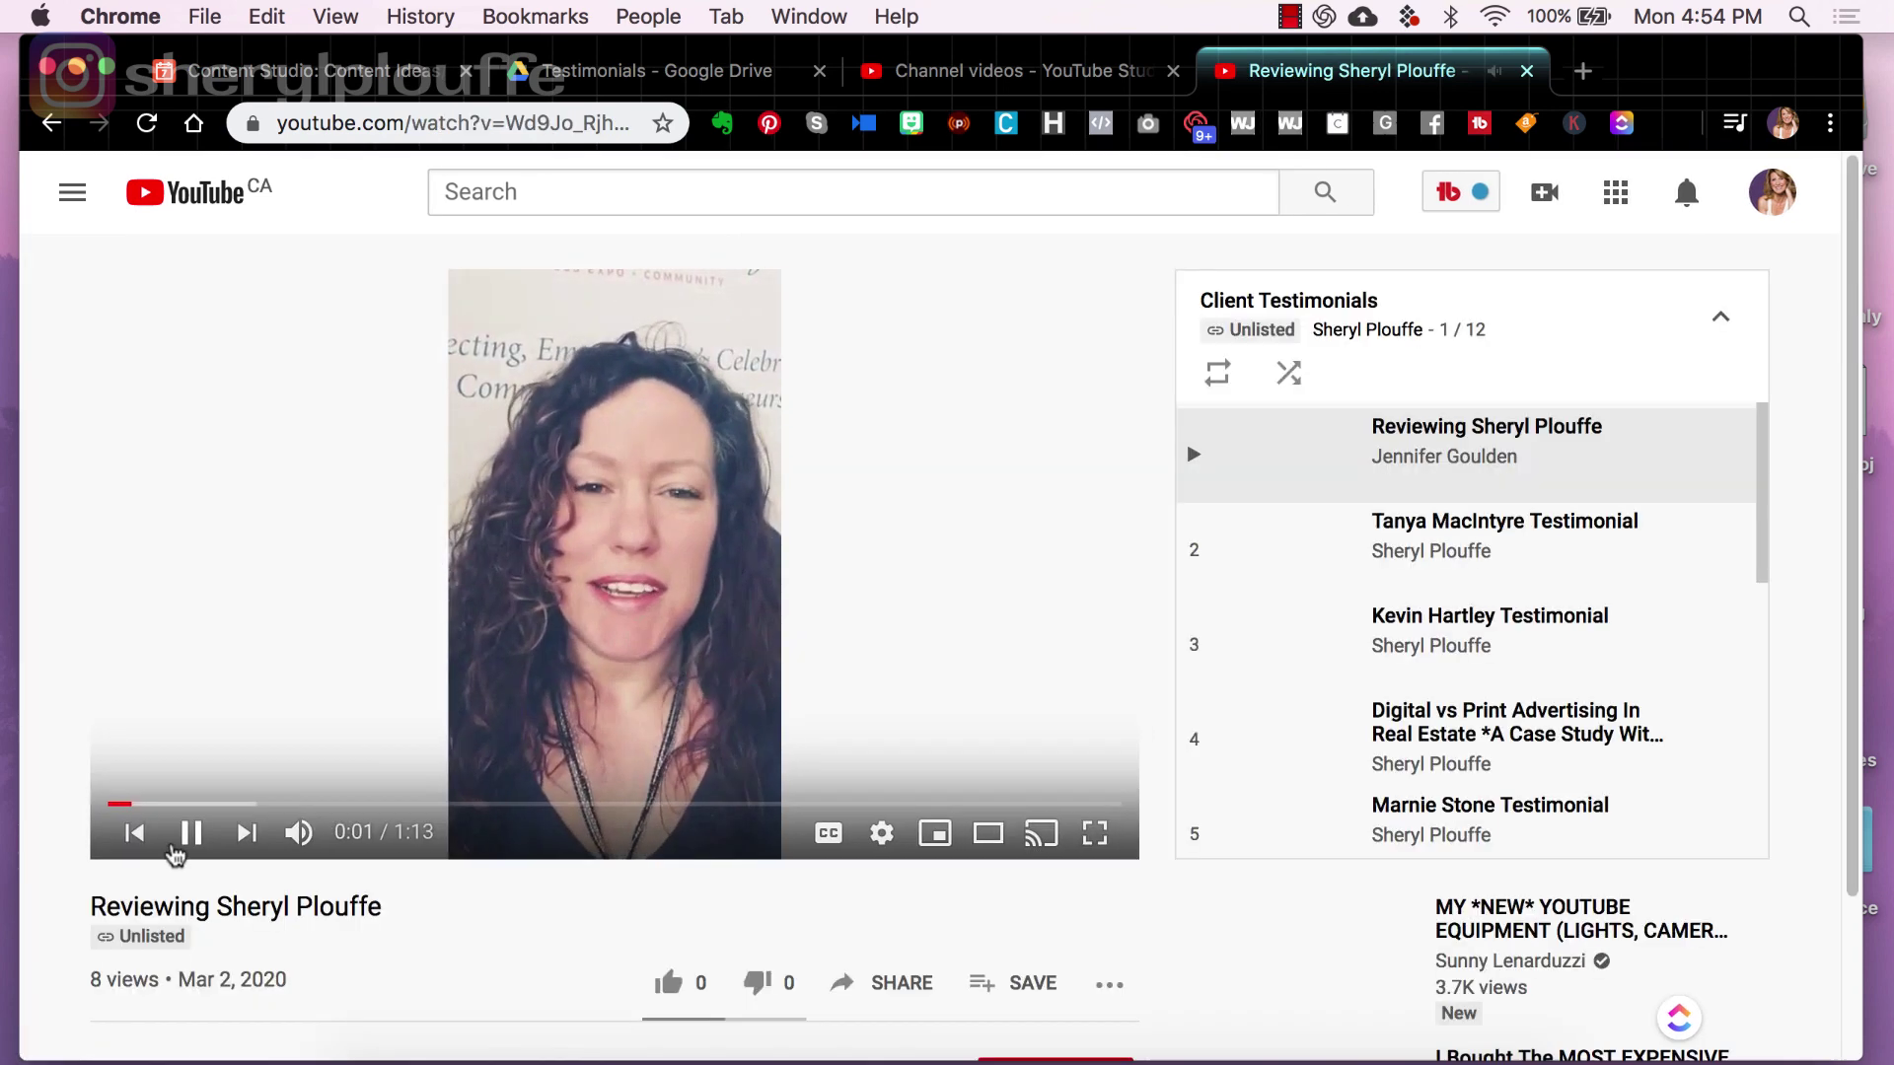
left_click(187, 837)
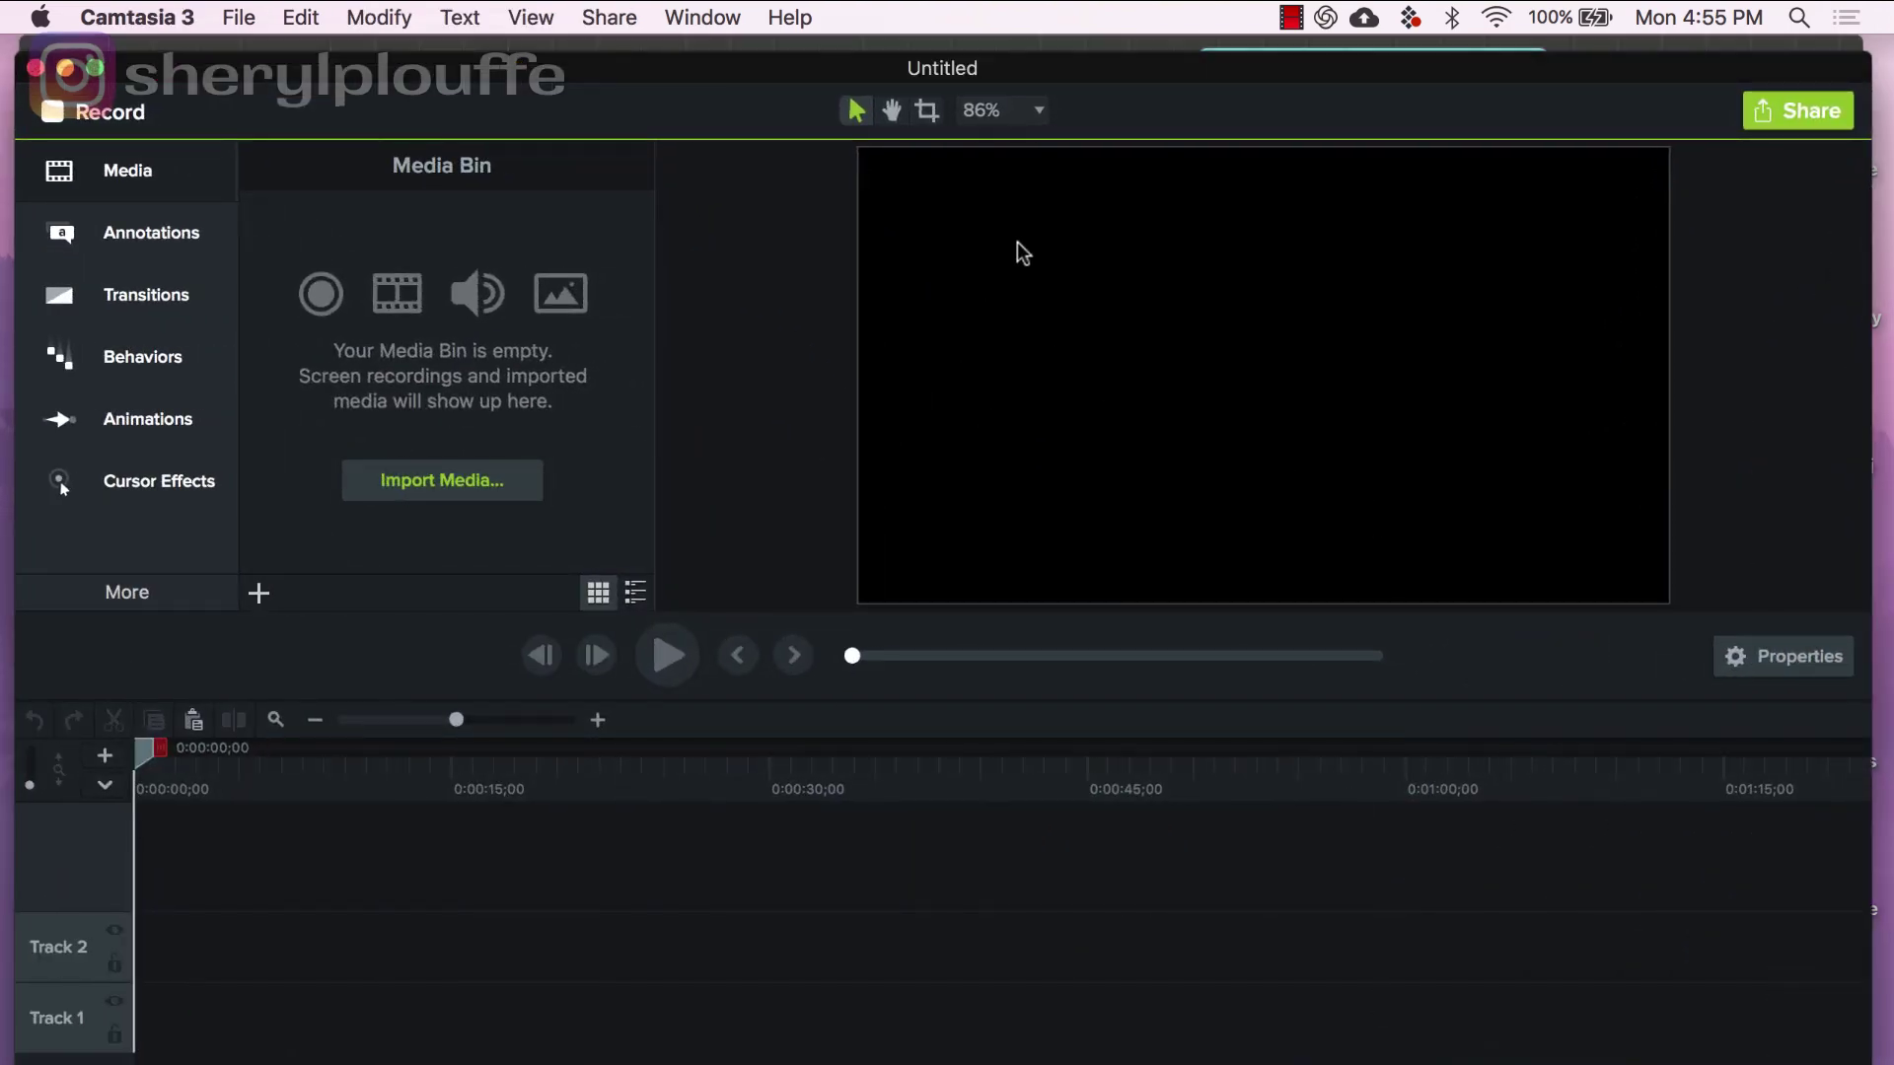
Step: Create a new empty Camtasia project, keep recording, and hide the editor window
left_click(246, 18)
left_click(255, 57)
left_click(1291, 19)
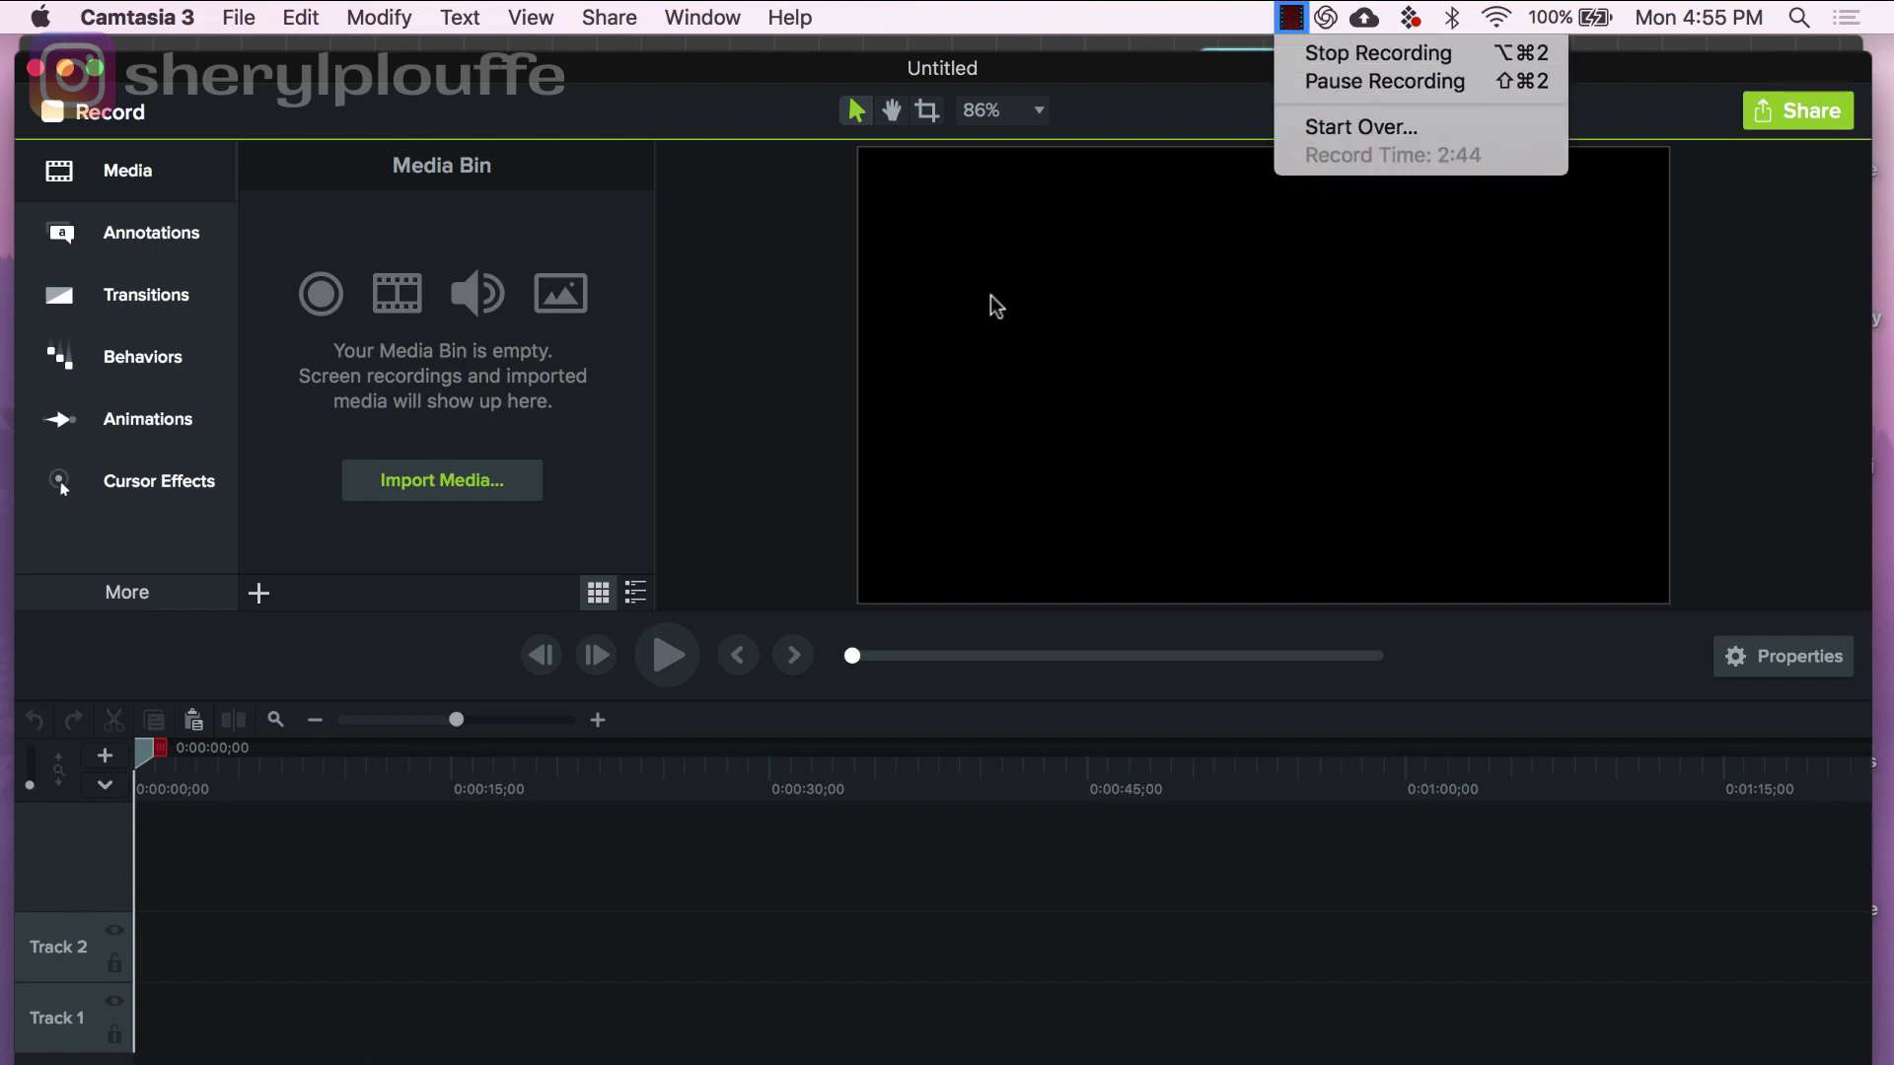
left_click(899, 27)
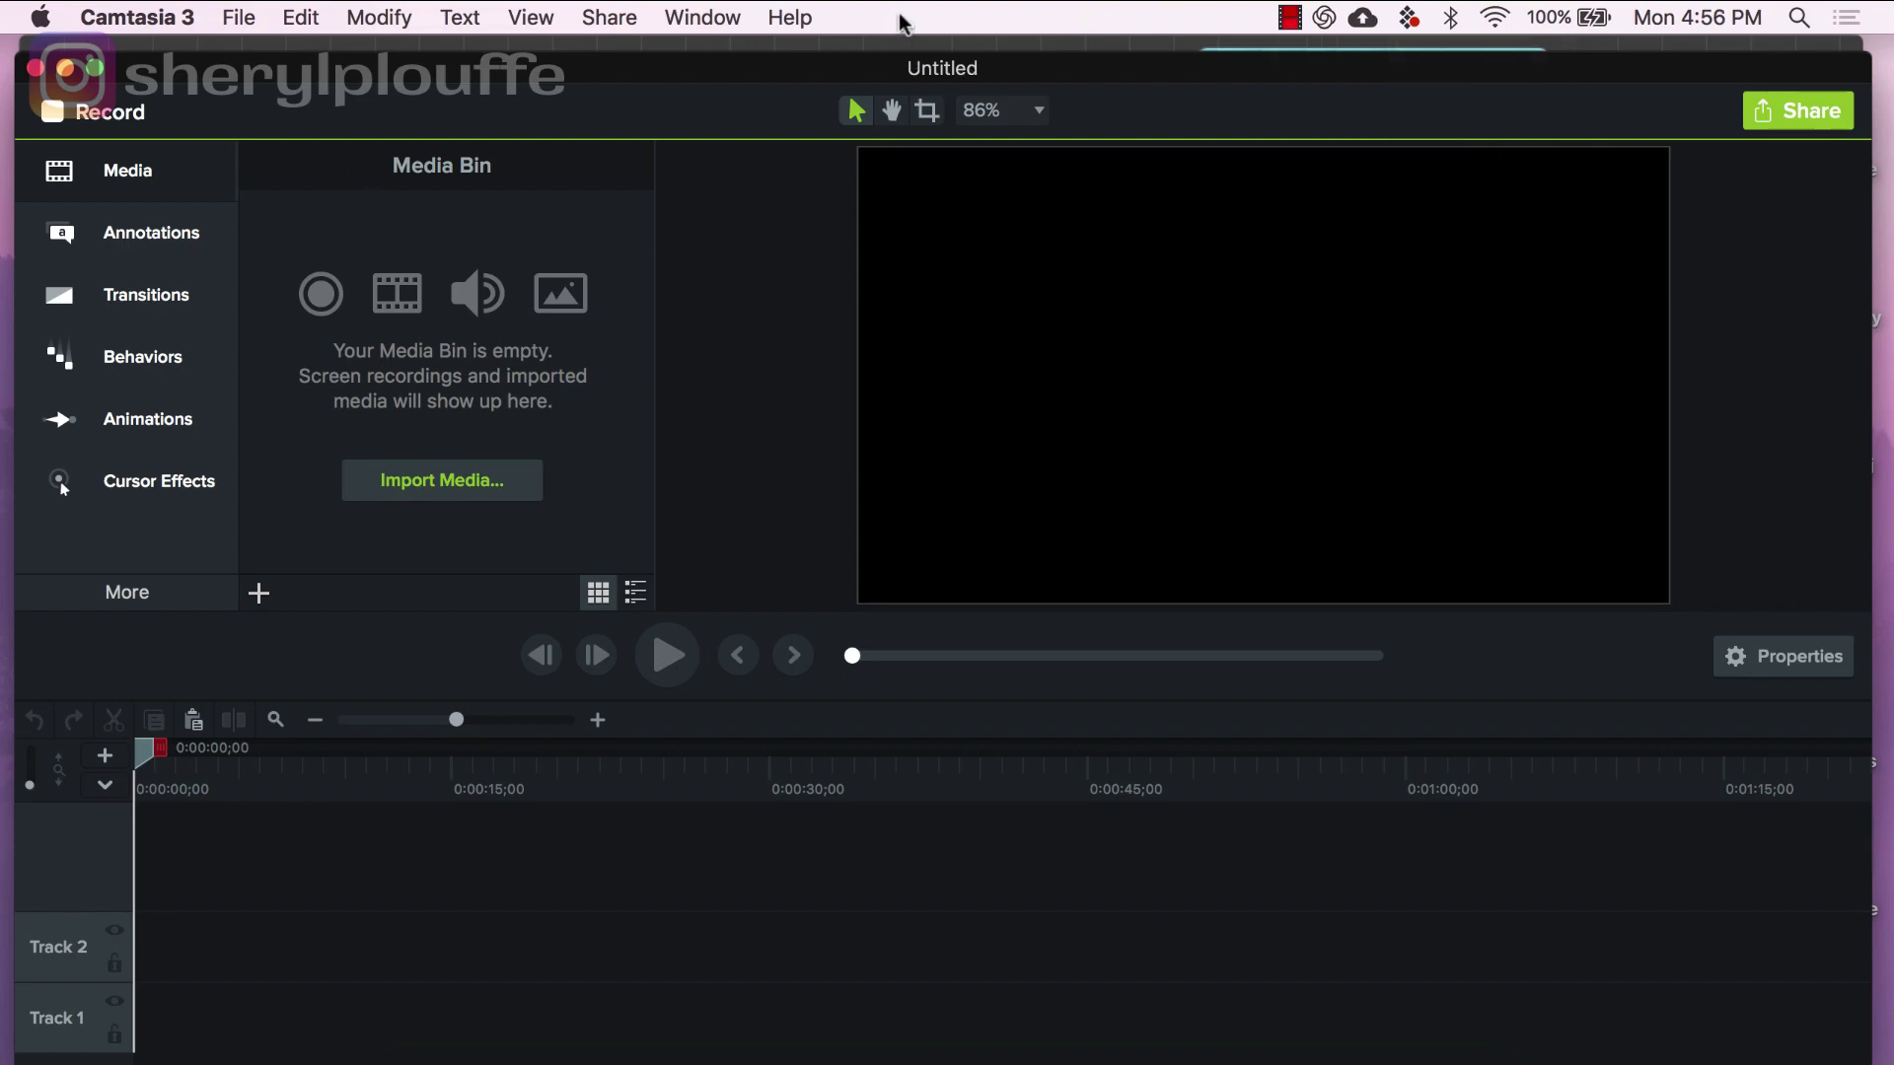
left_click(67, 69)
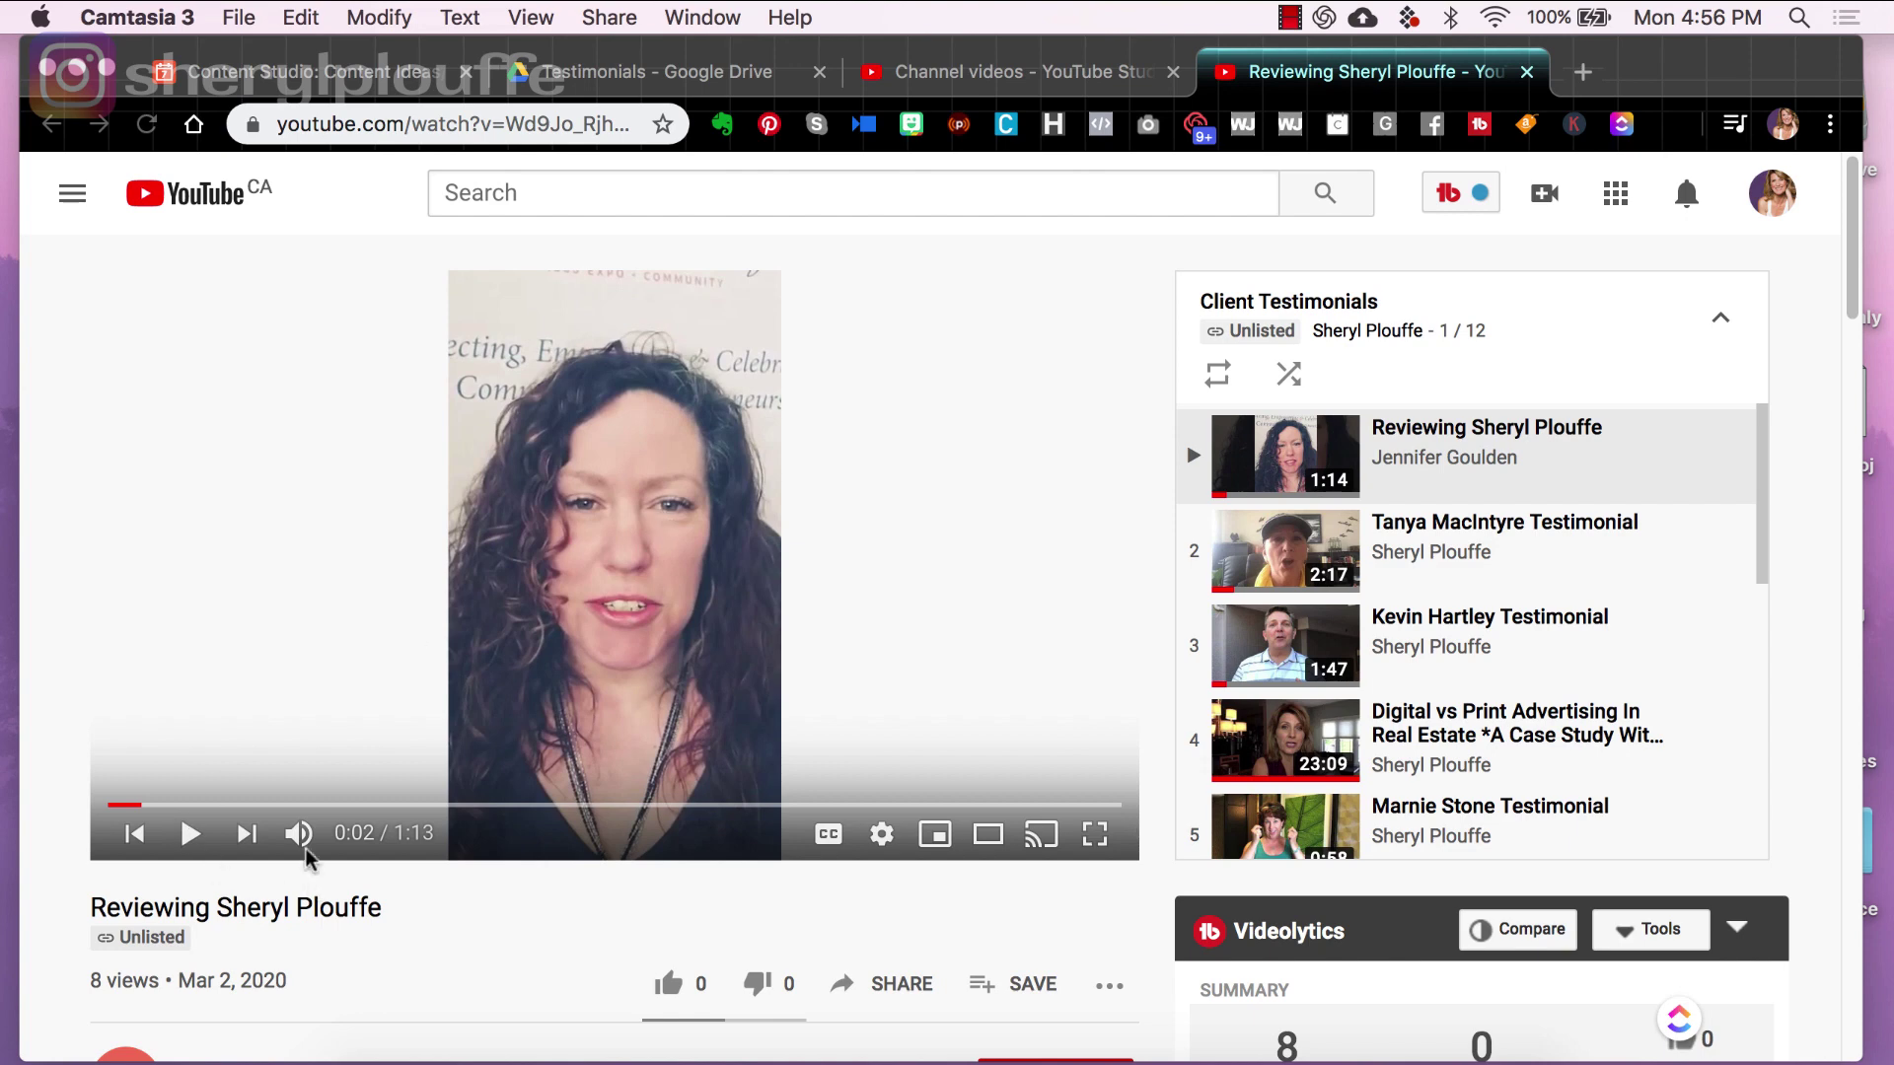
Step: Play the testimonial until 0:09, pause it, and stop the screen recording
left_click(190, 838)
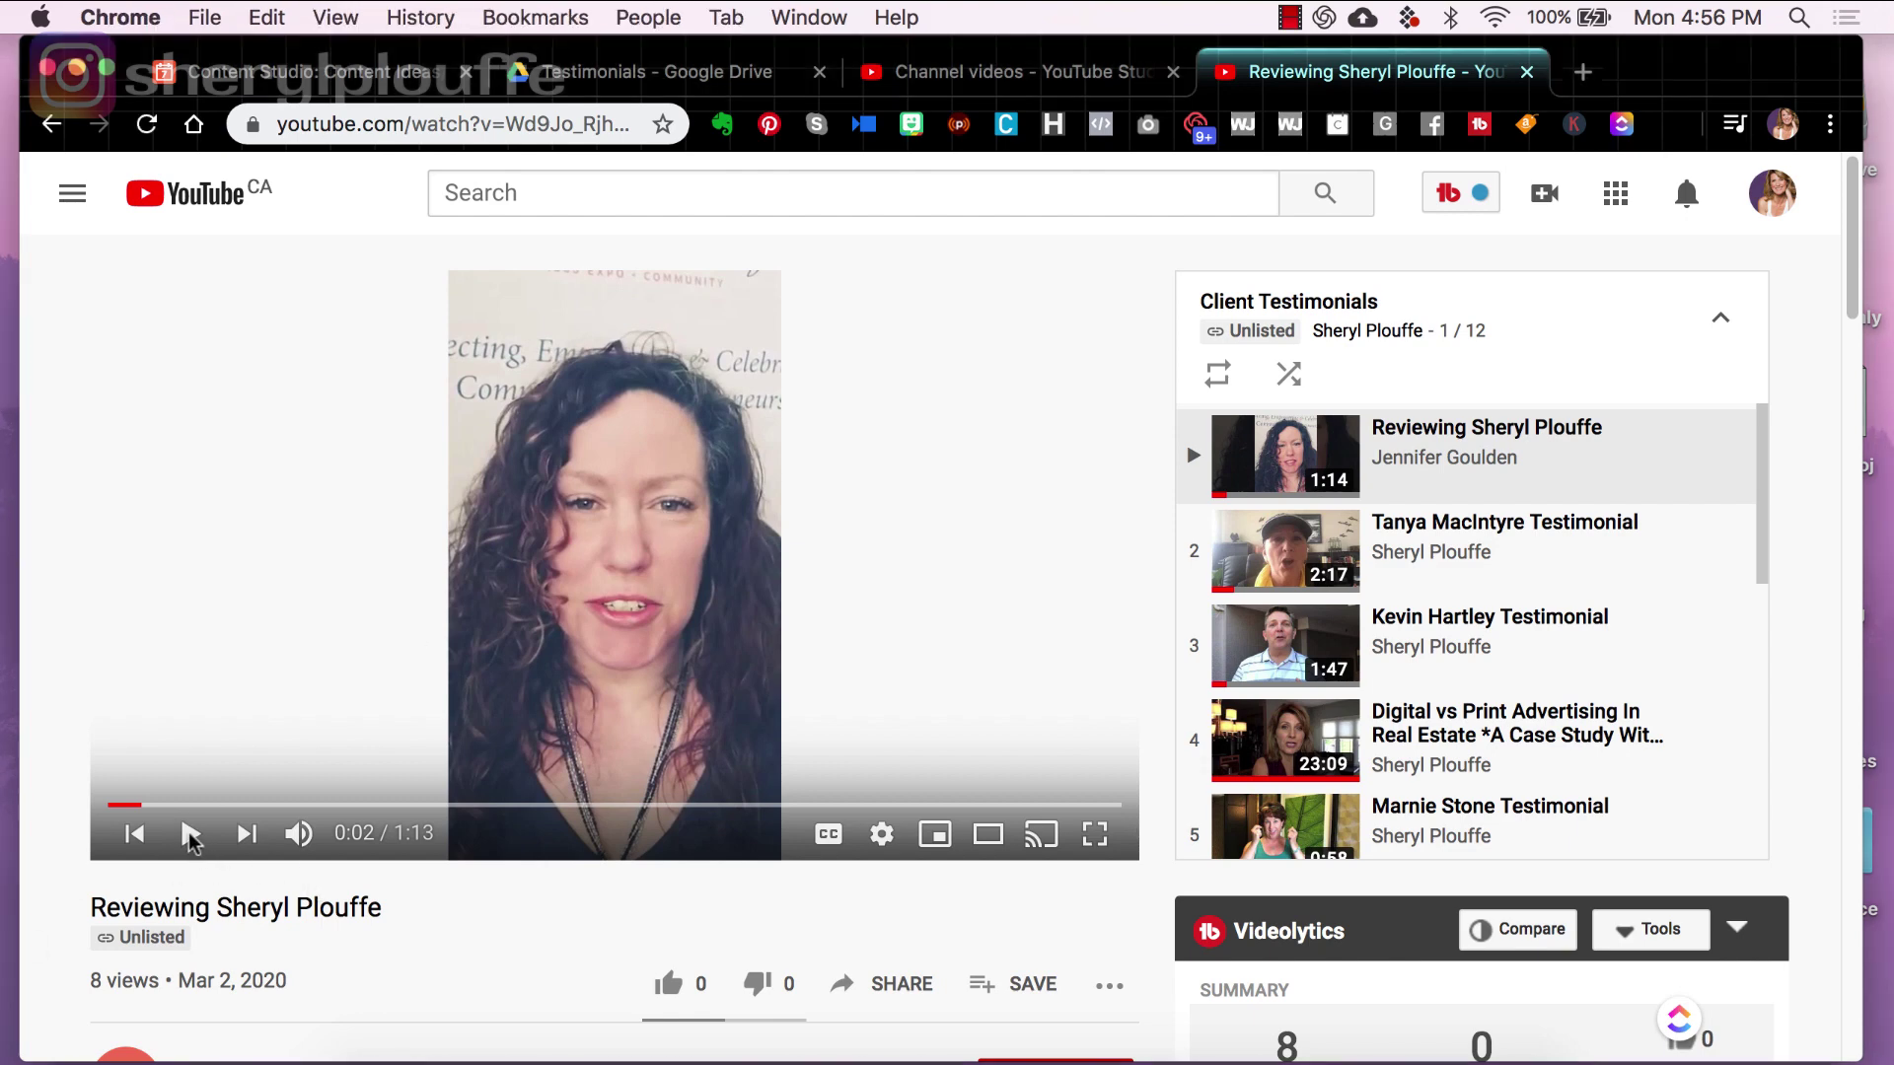
left_click(190, 838)
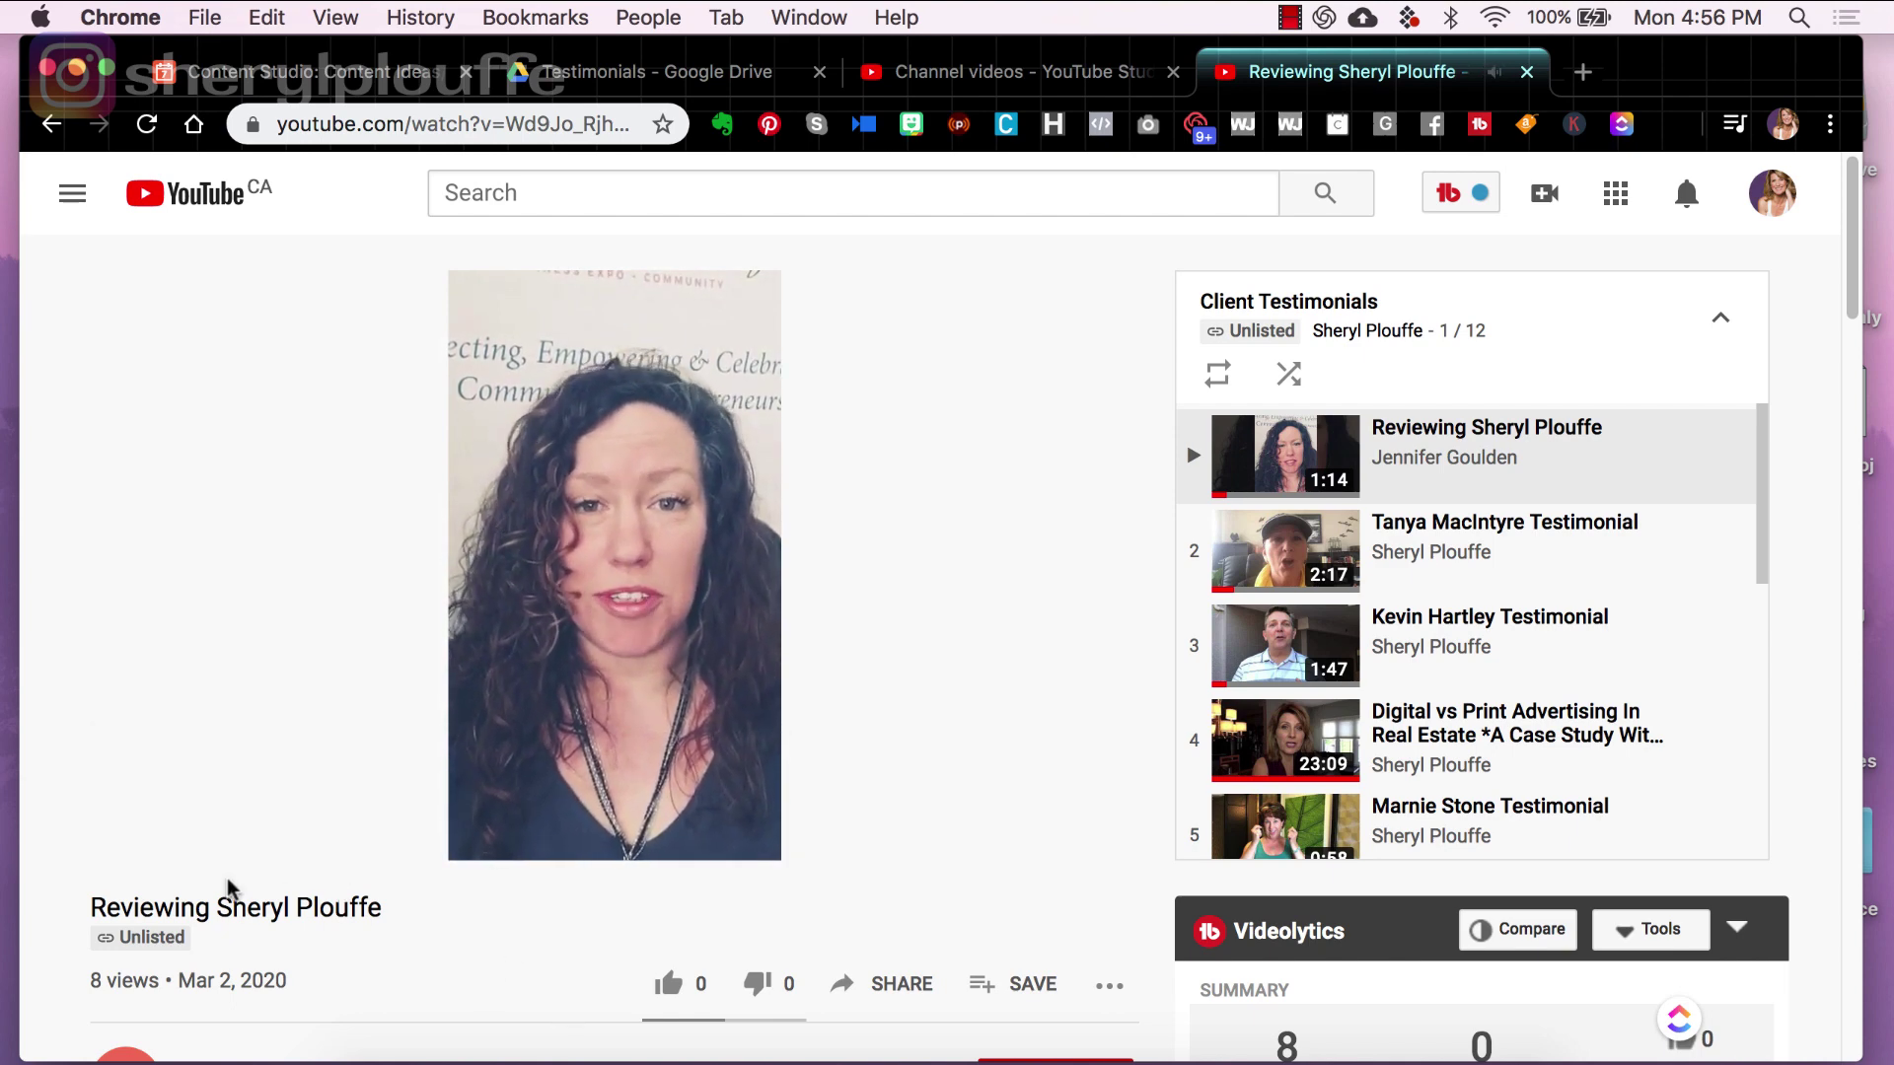
left_click(192, 837)
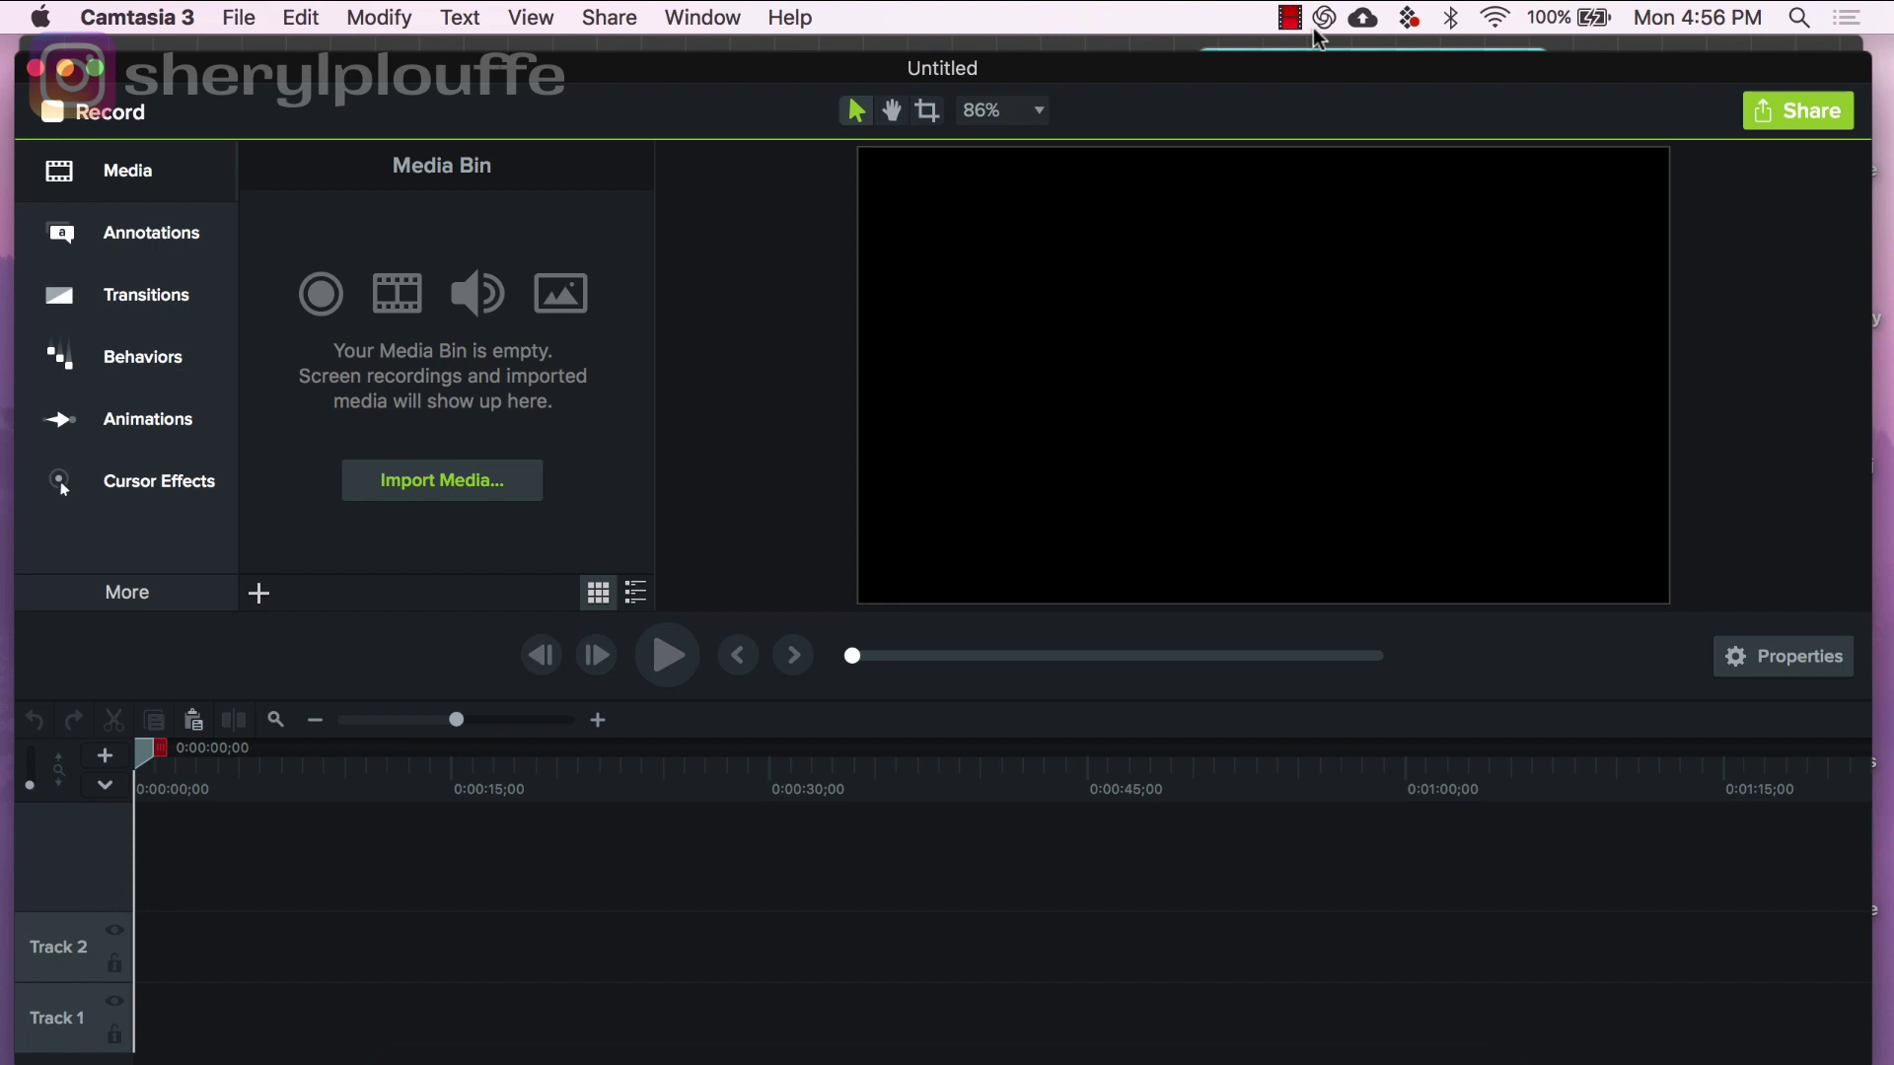
left_click(1292, 17)
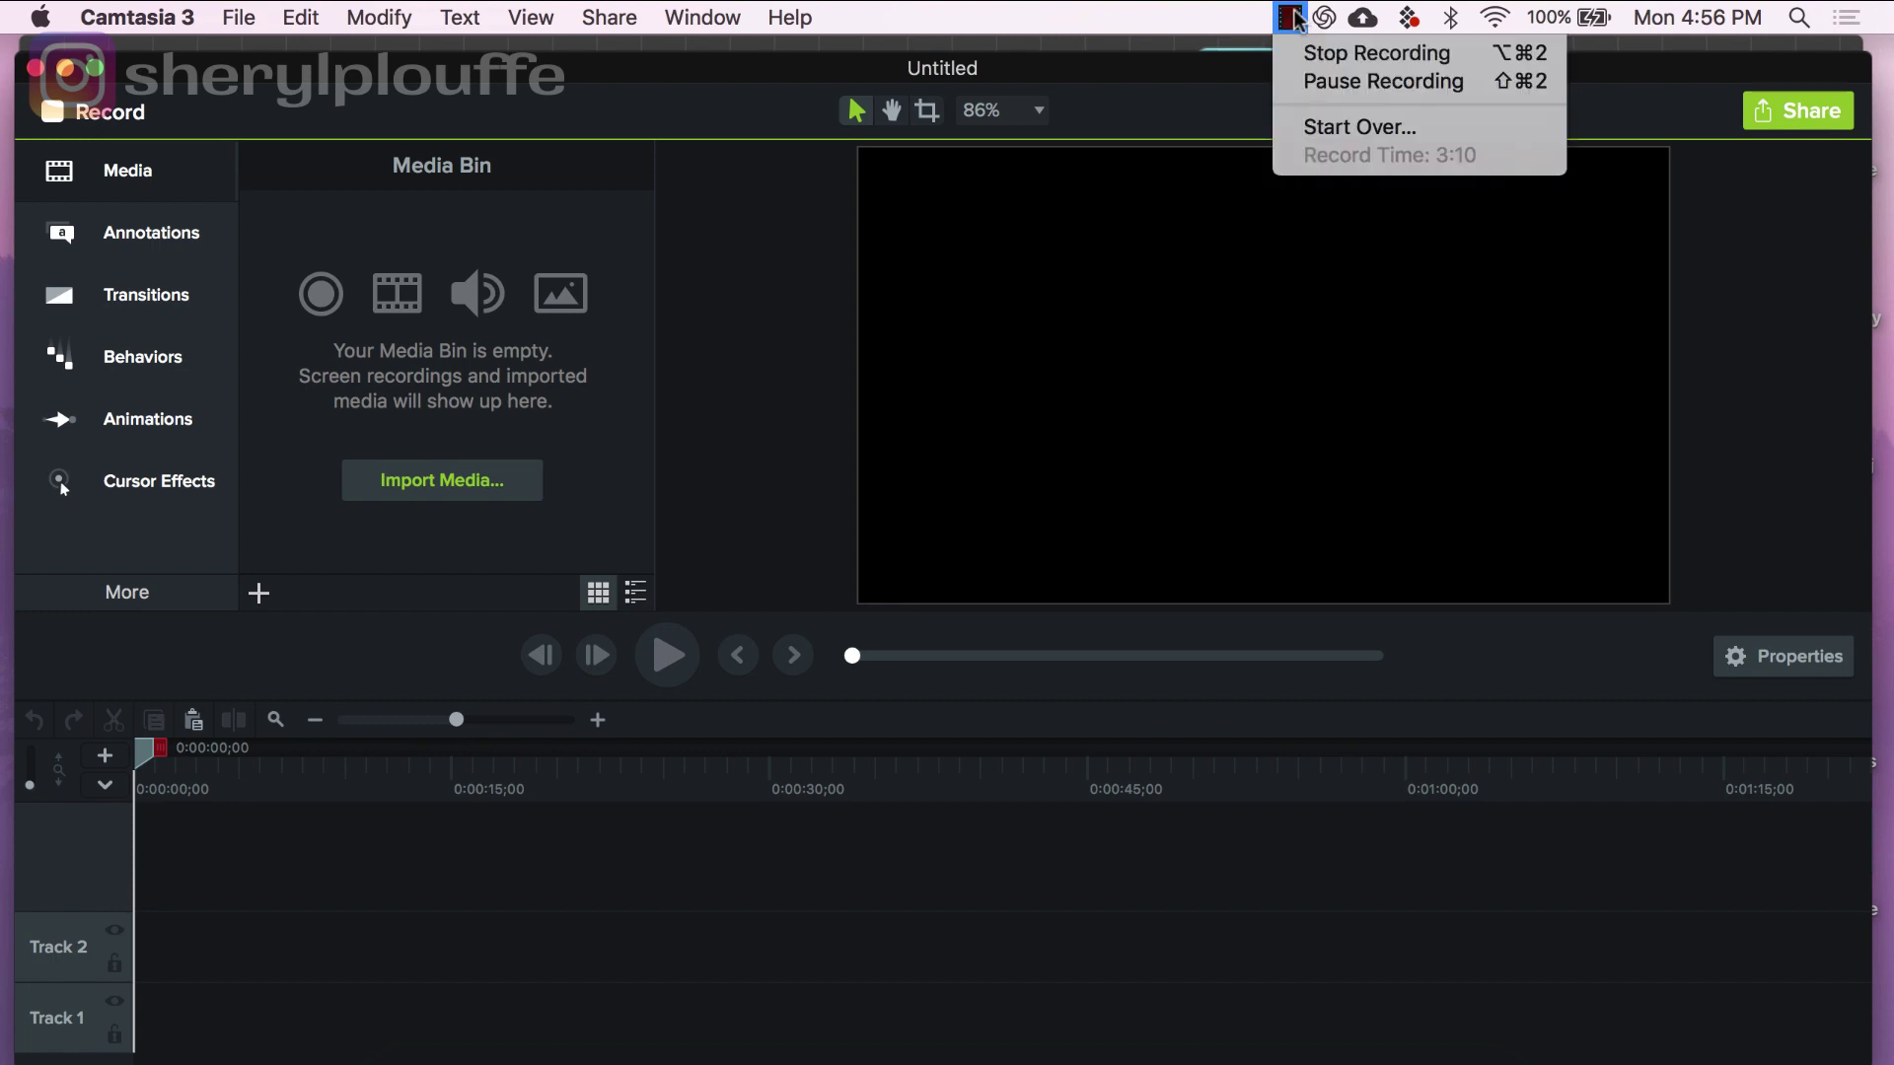
left_click(1361, 50)
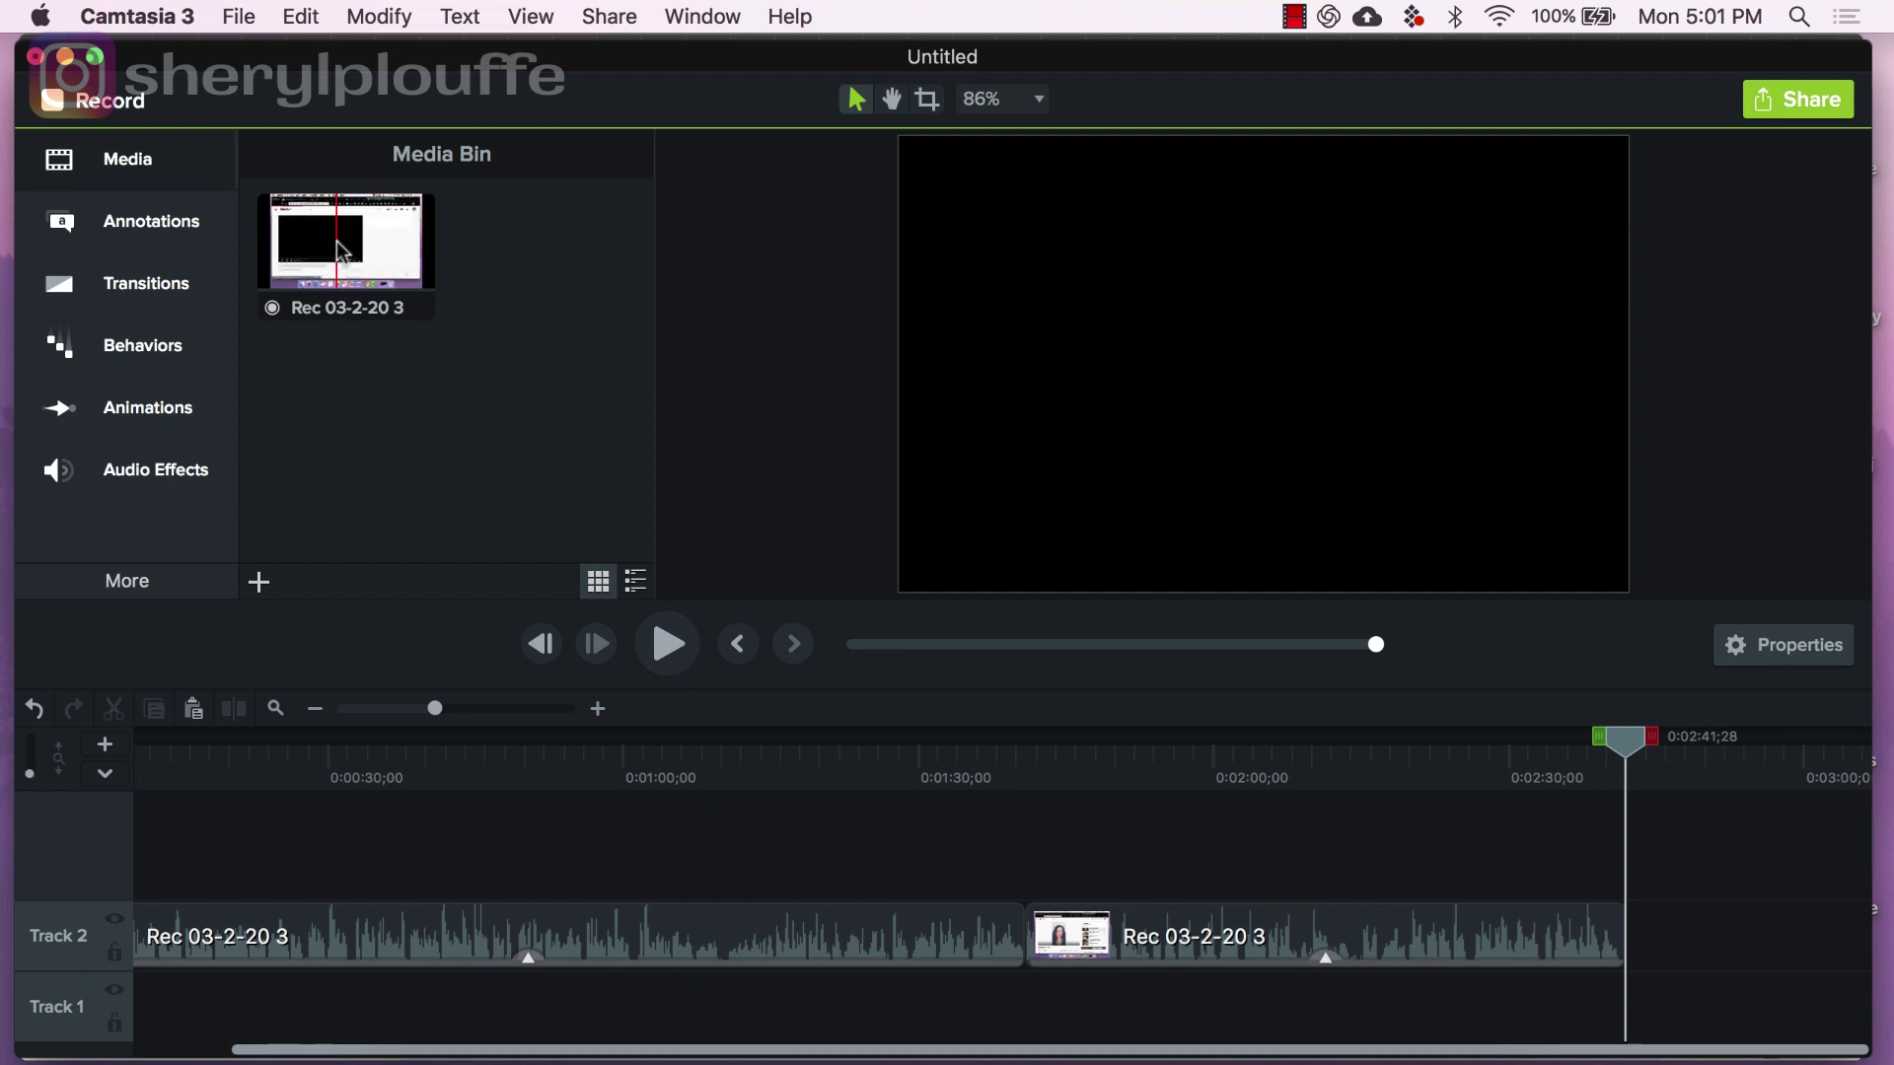
Step: Place the Rec 03-2-20 3 clip on new Track 4, starting at 0:00
left_click(361, 260)
left_click_drag(361, 261, 274, 907)
left_click_drag(655, 891, 335, 894)
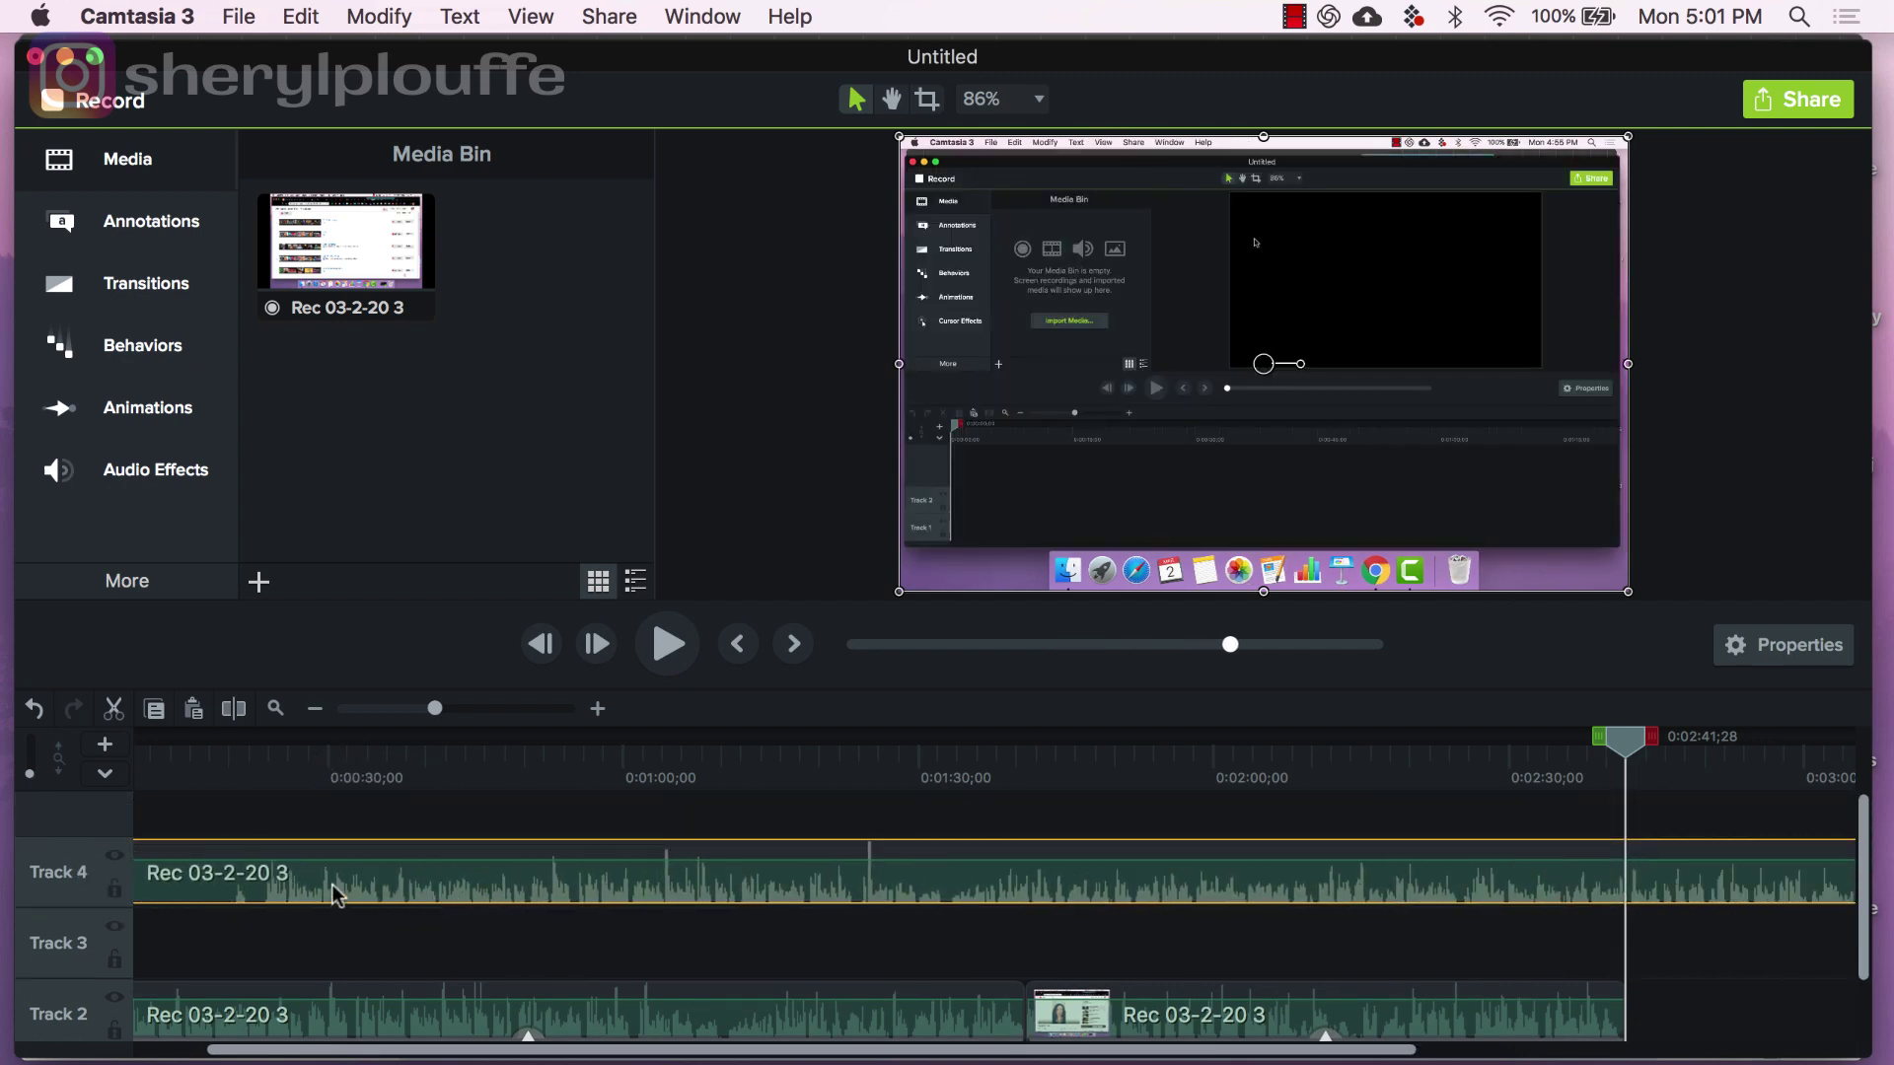
Step: Zoom the timeline out, hide Track 2, and scrub through the recording
left_click(409, 708)
left_click_drag(781, 744, 158, 748)
left_click(115, 999)
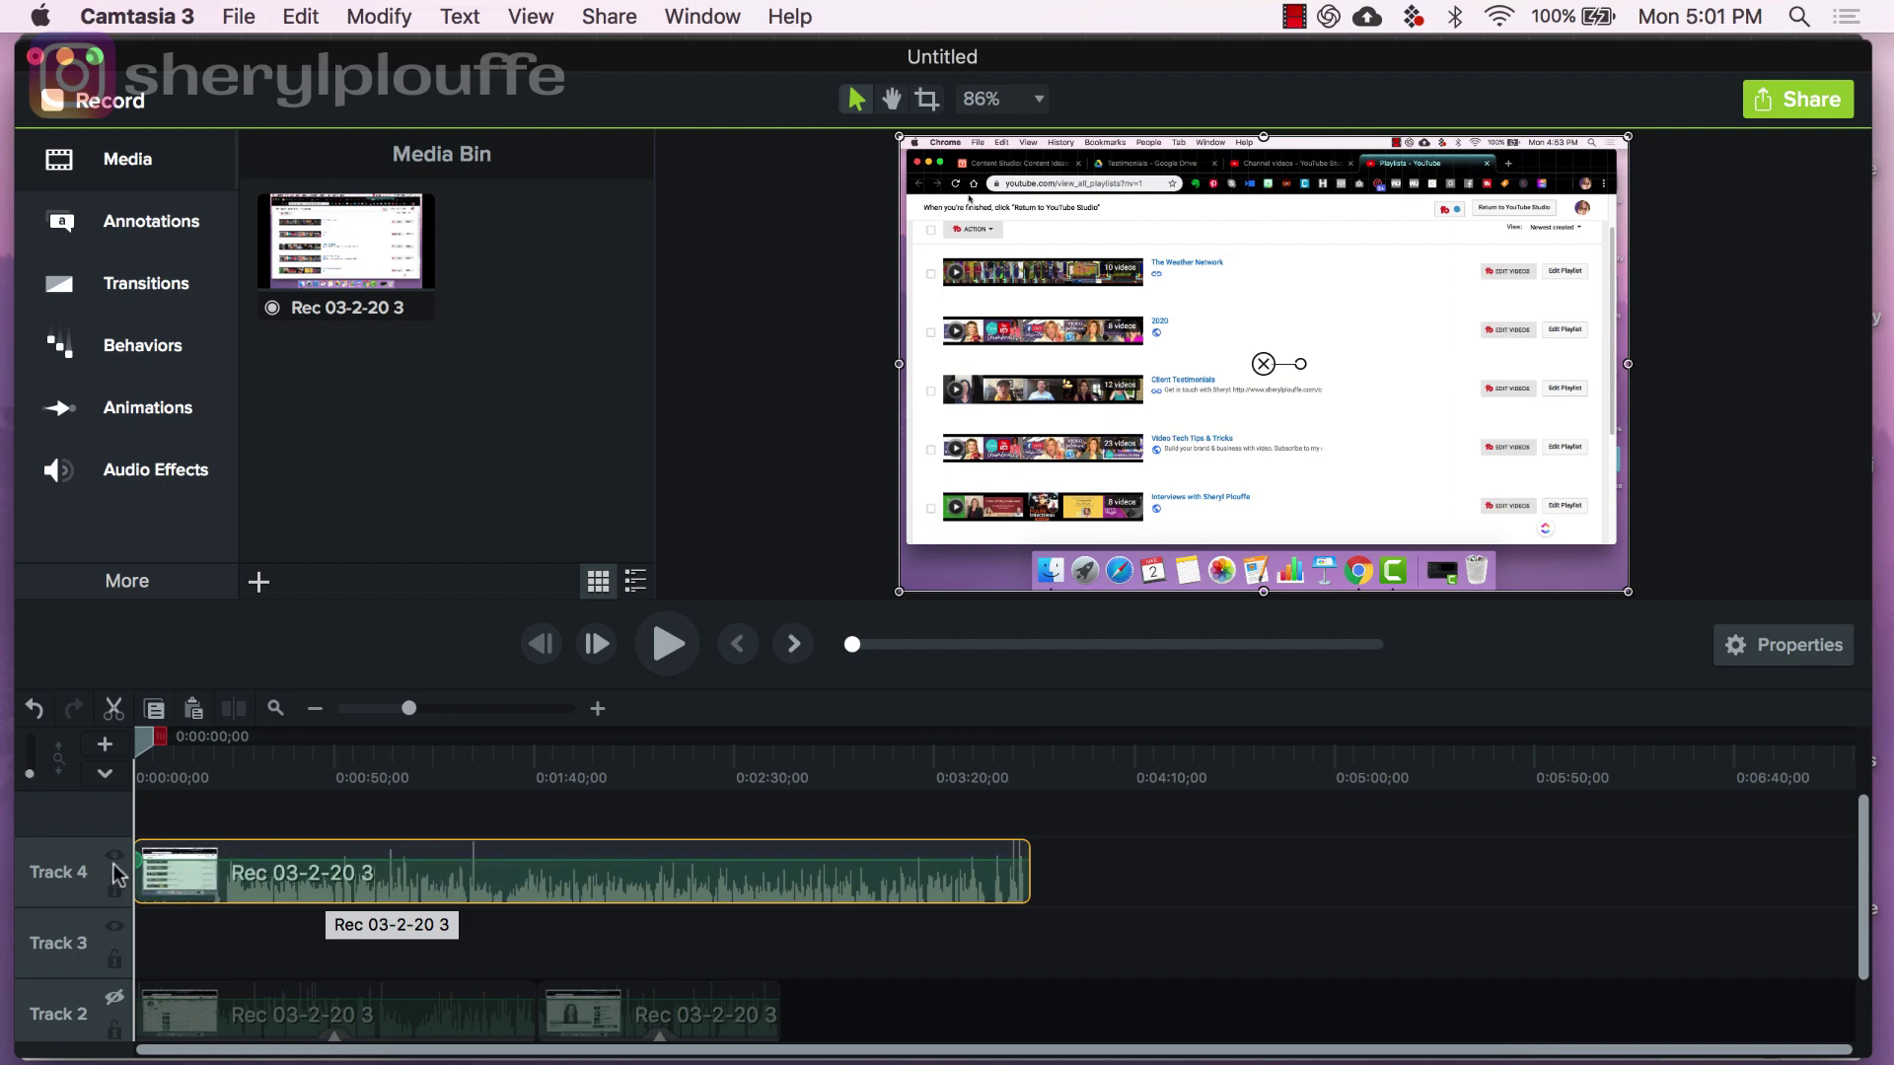
left_click_drag(146, 751, 578, 770)
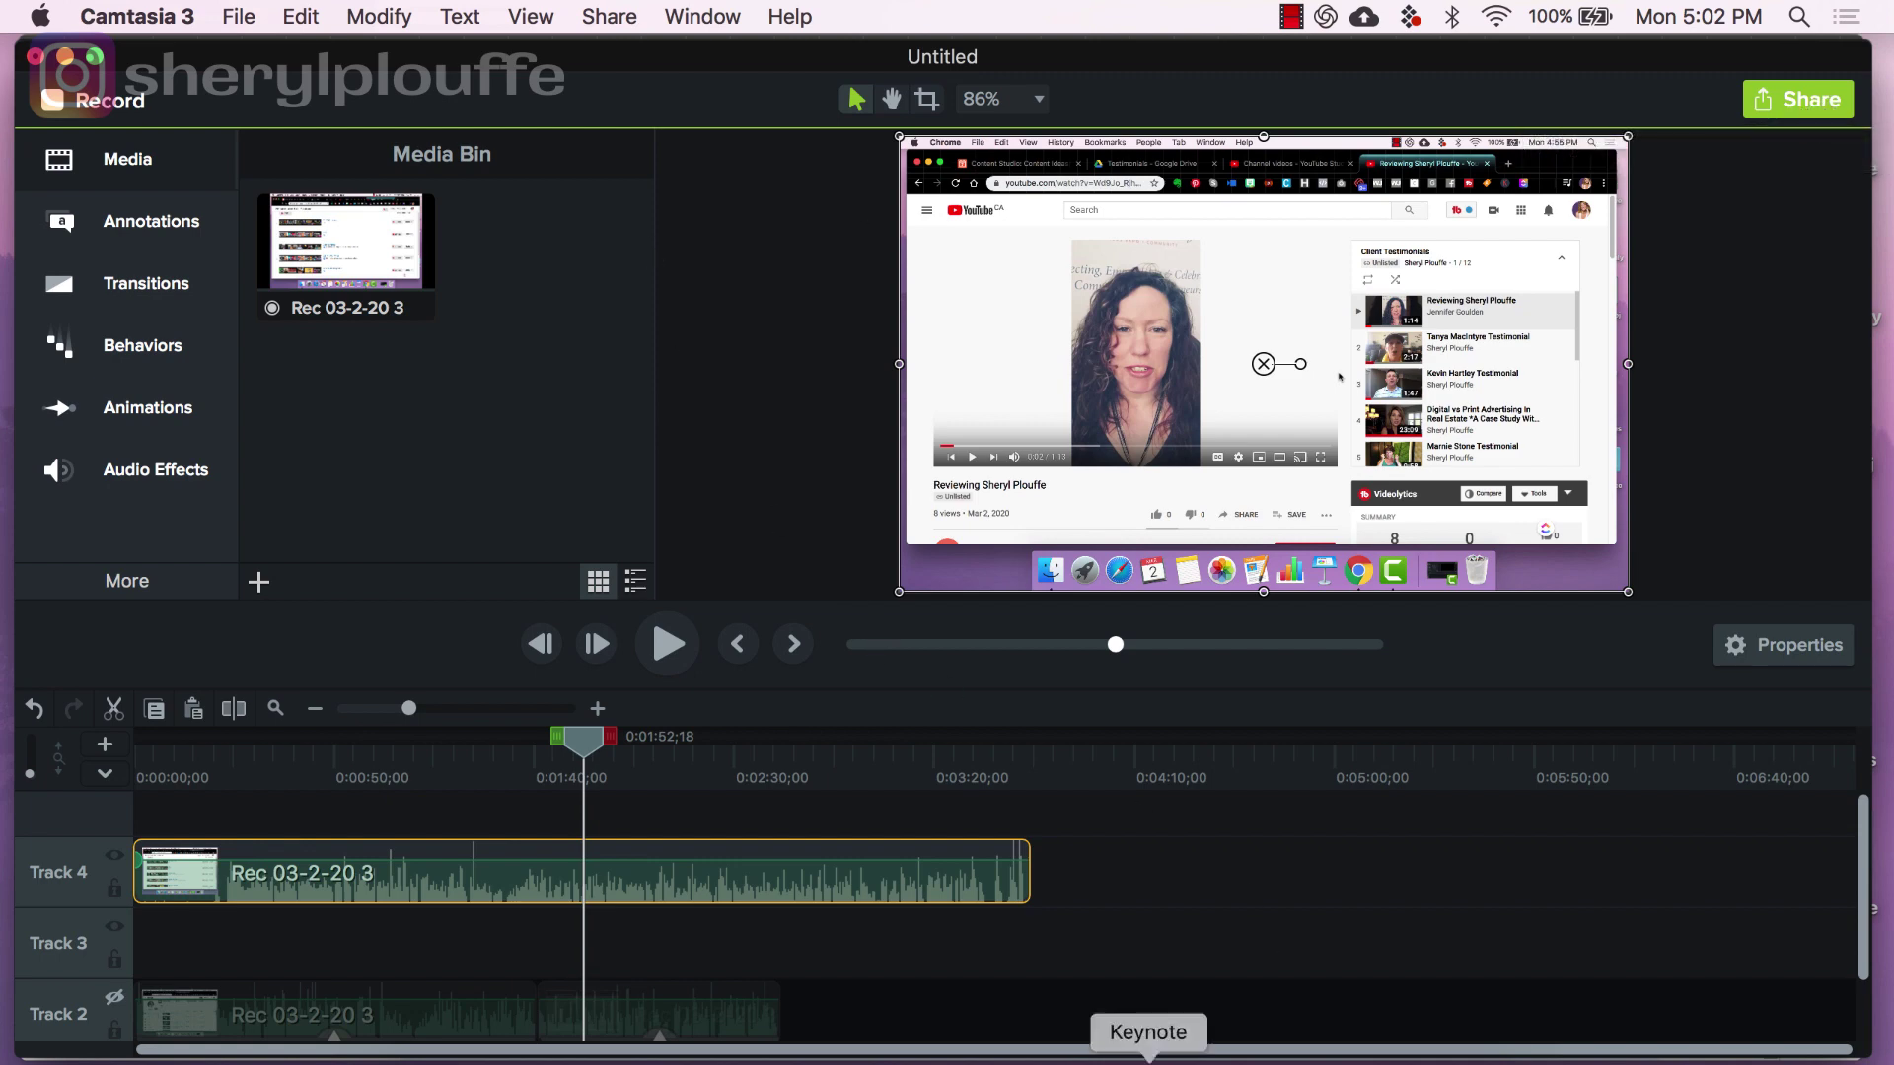
Step: Upload the exported testimonial MP4 to Drive's Testimonials folder, then switch back to Camtasia 3
left_click(1255, 1051)
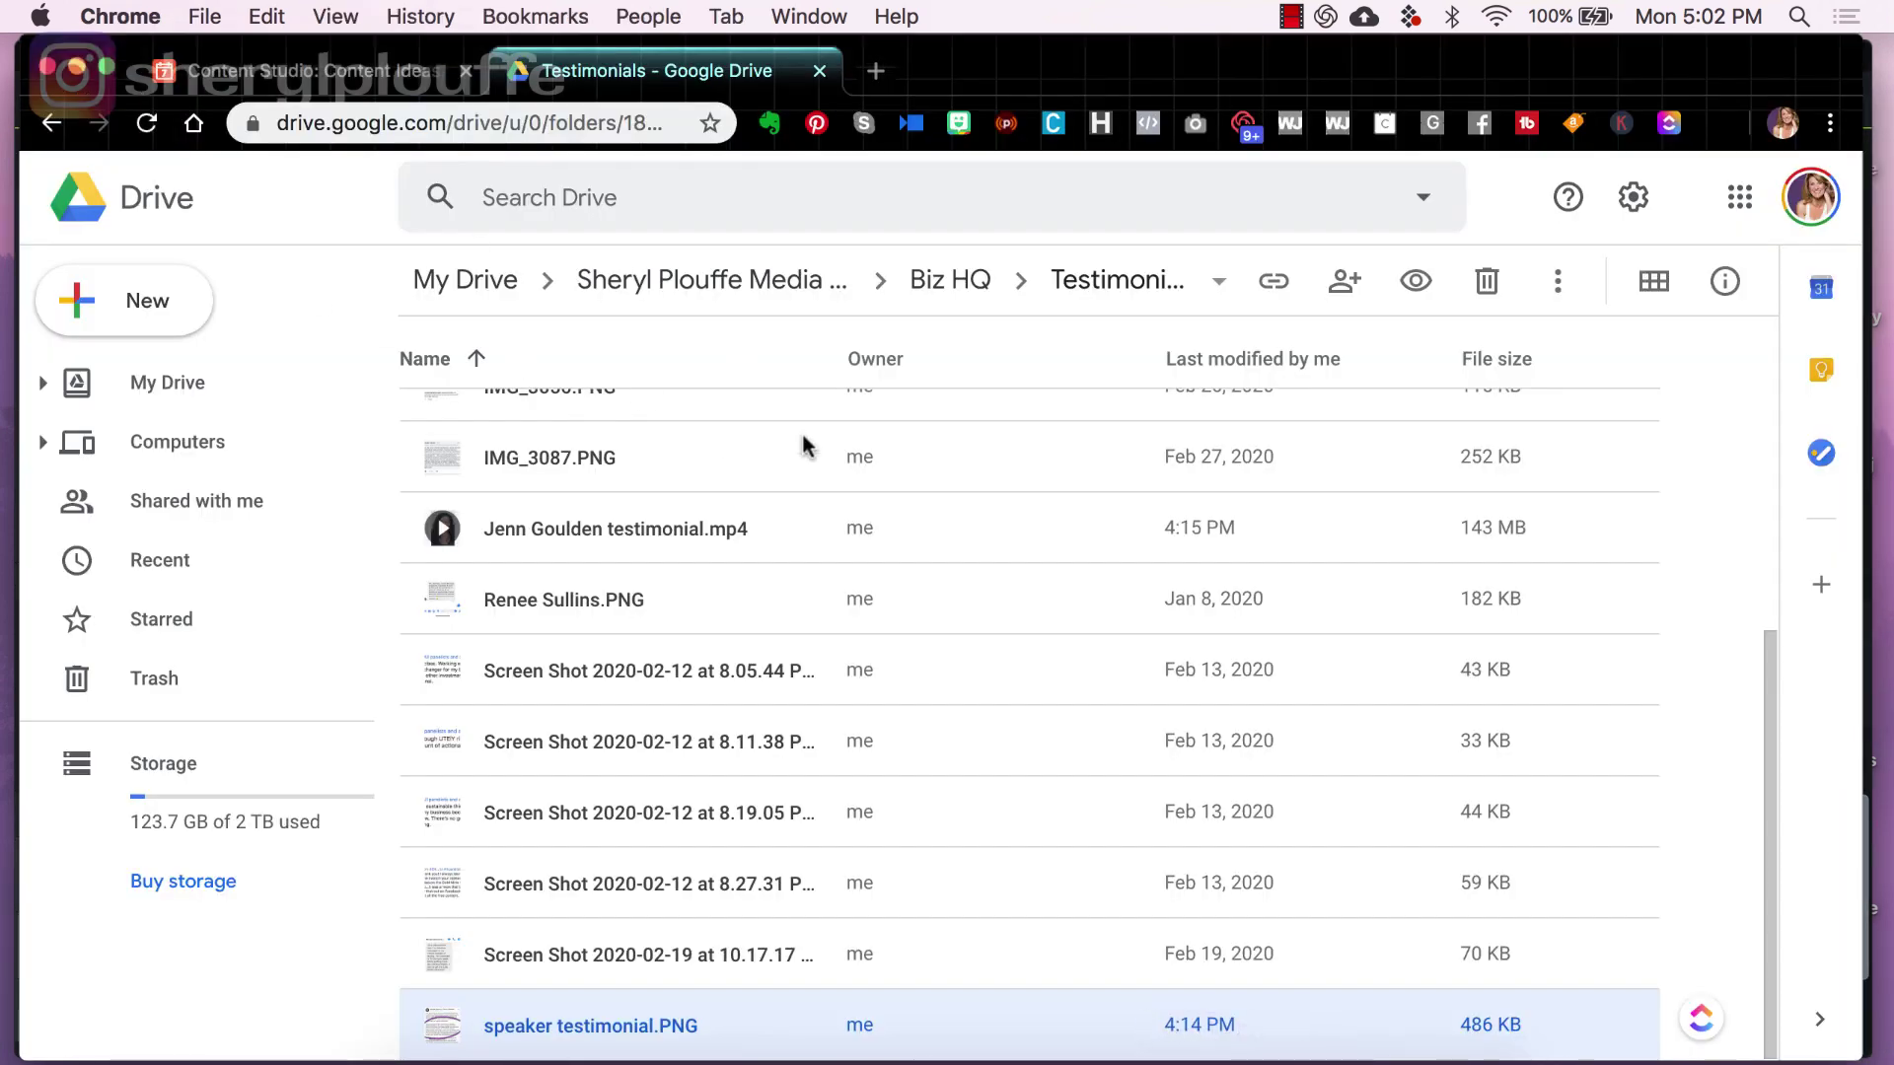
left_click(1142, 286)
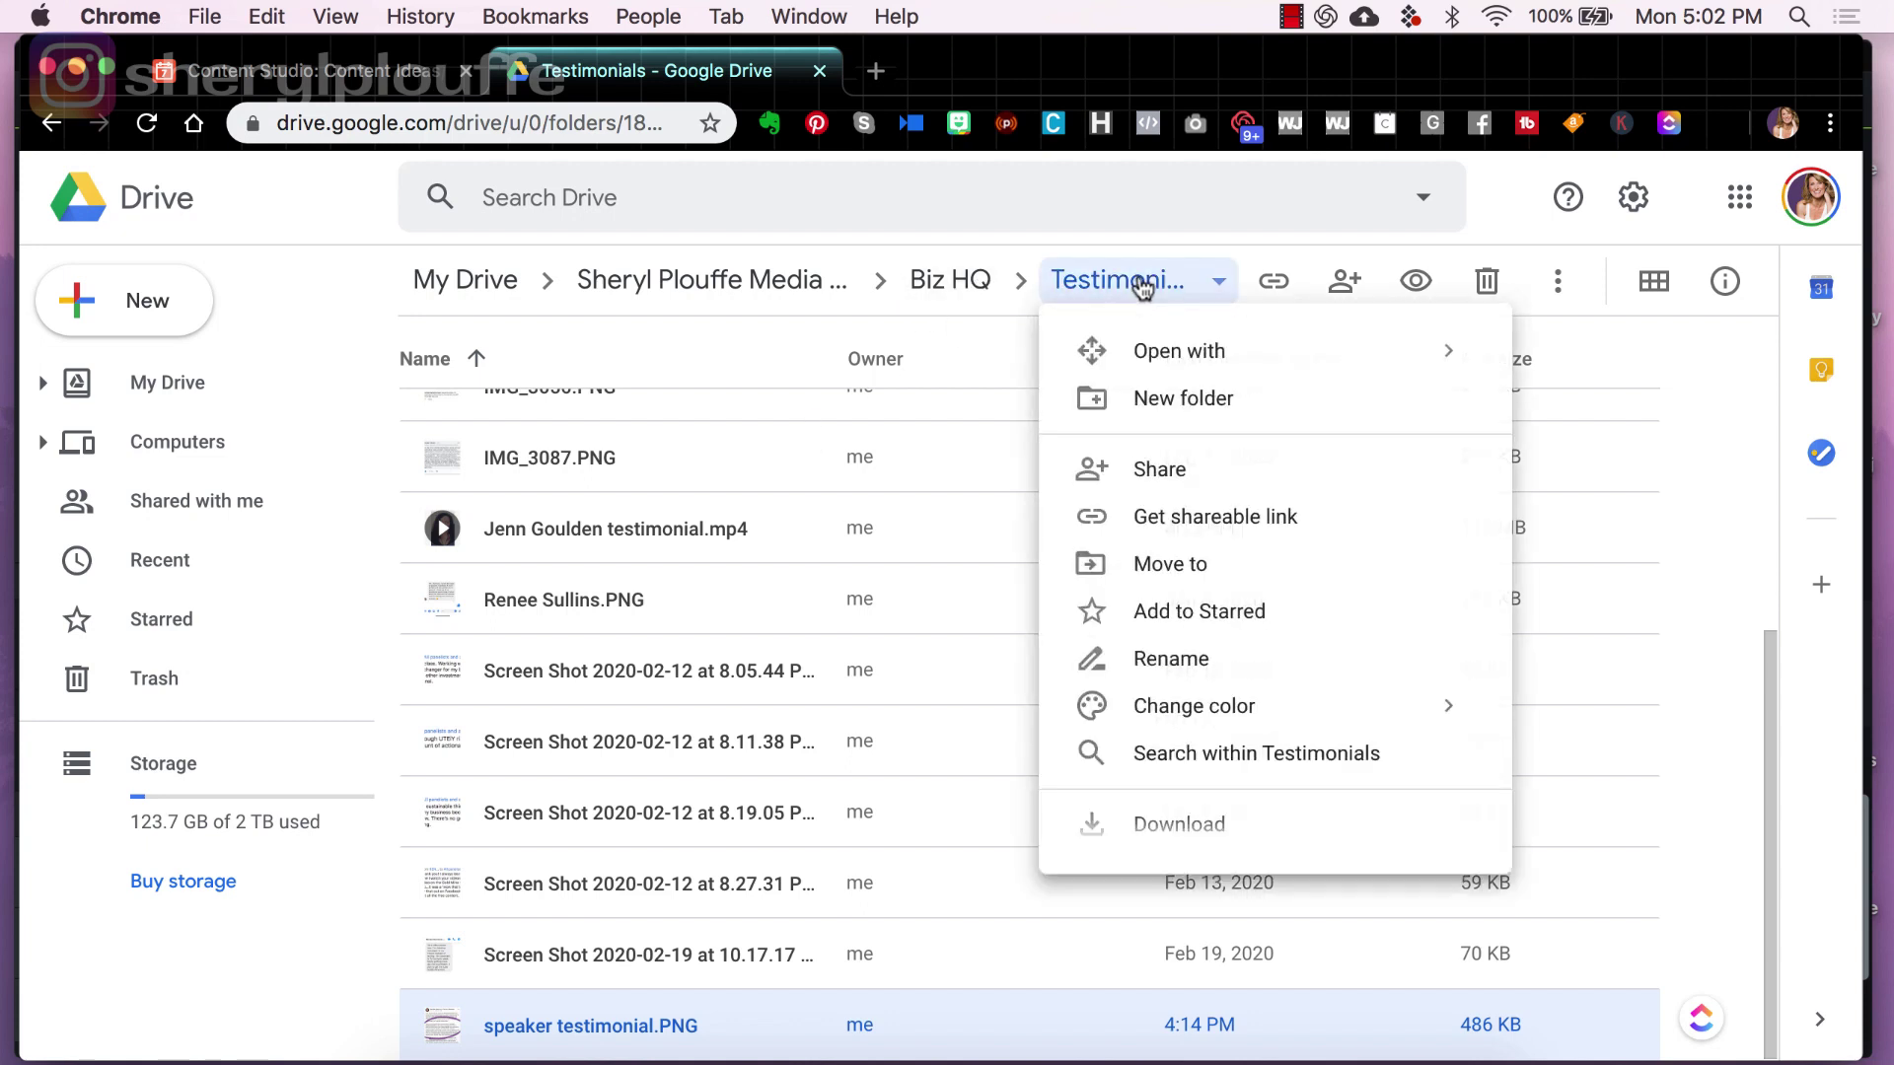
mouse_move(1180, 339)
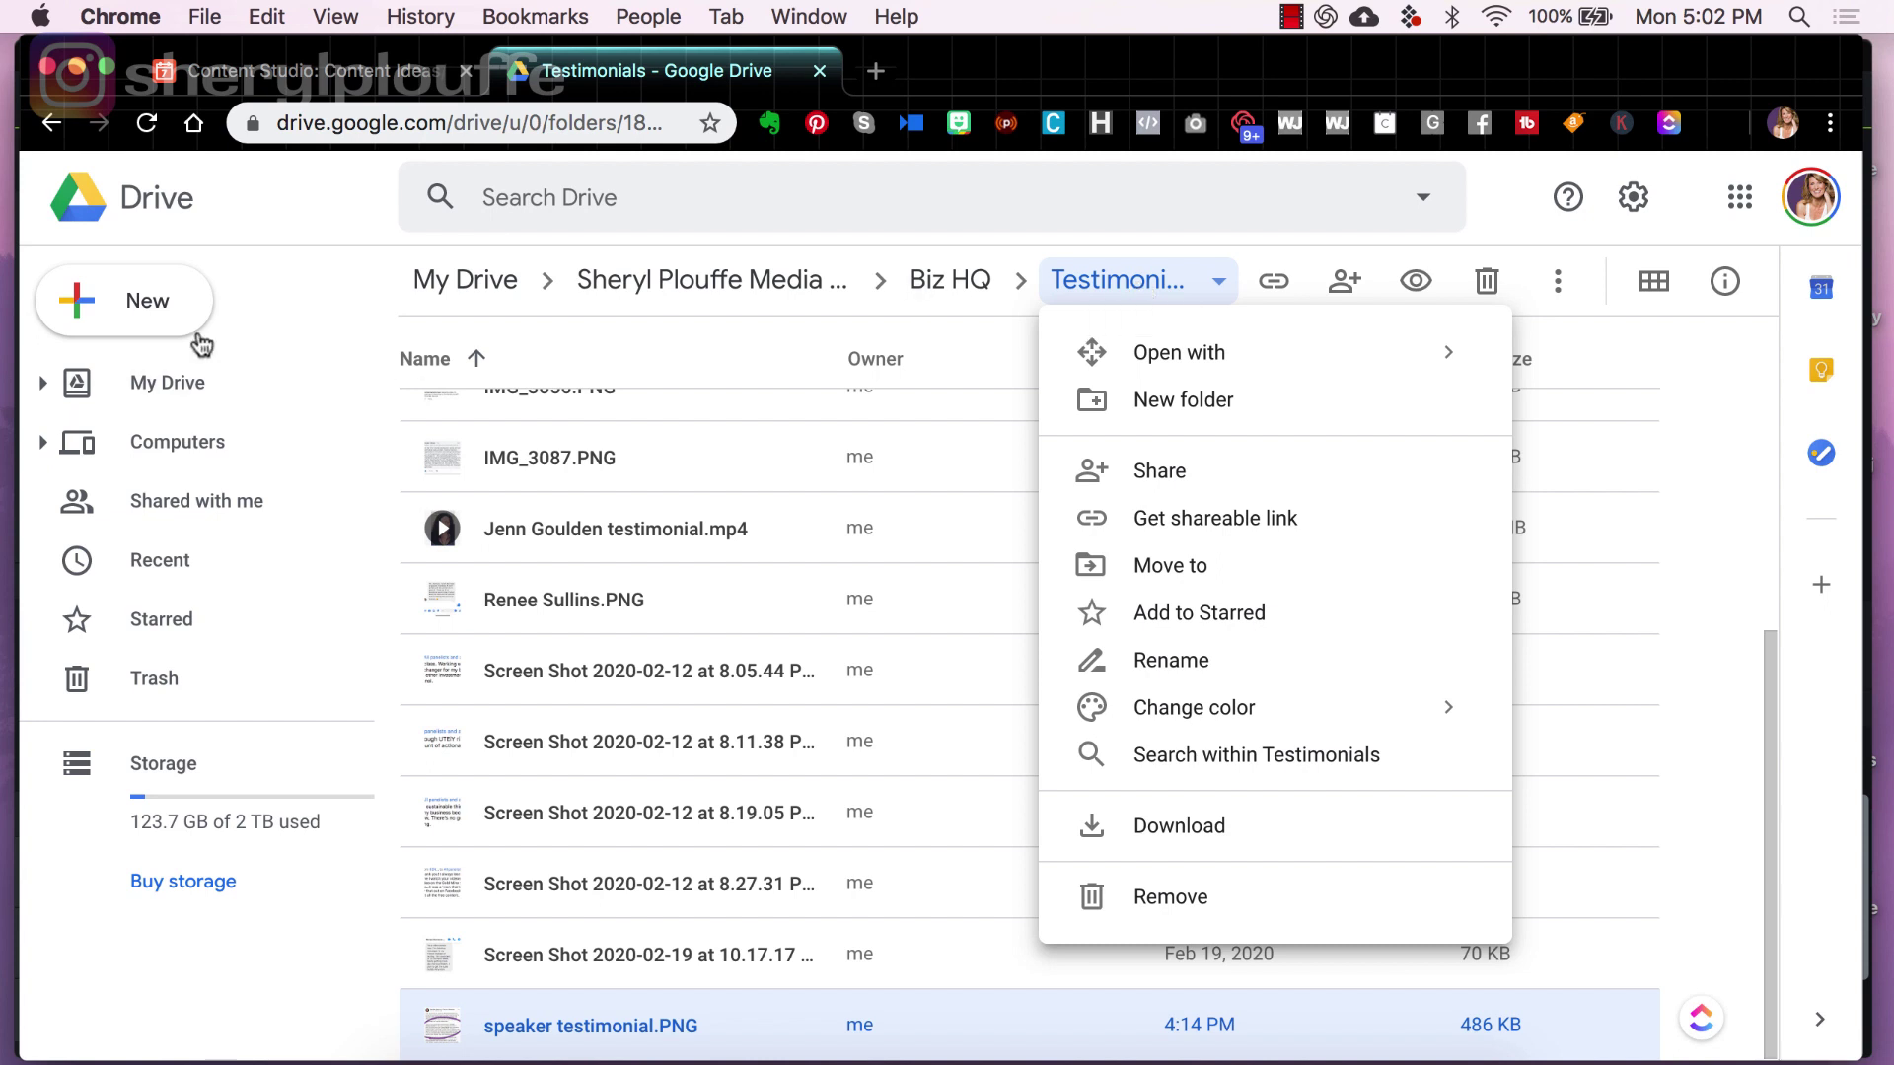
left_click(161, 304)
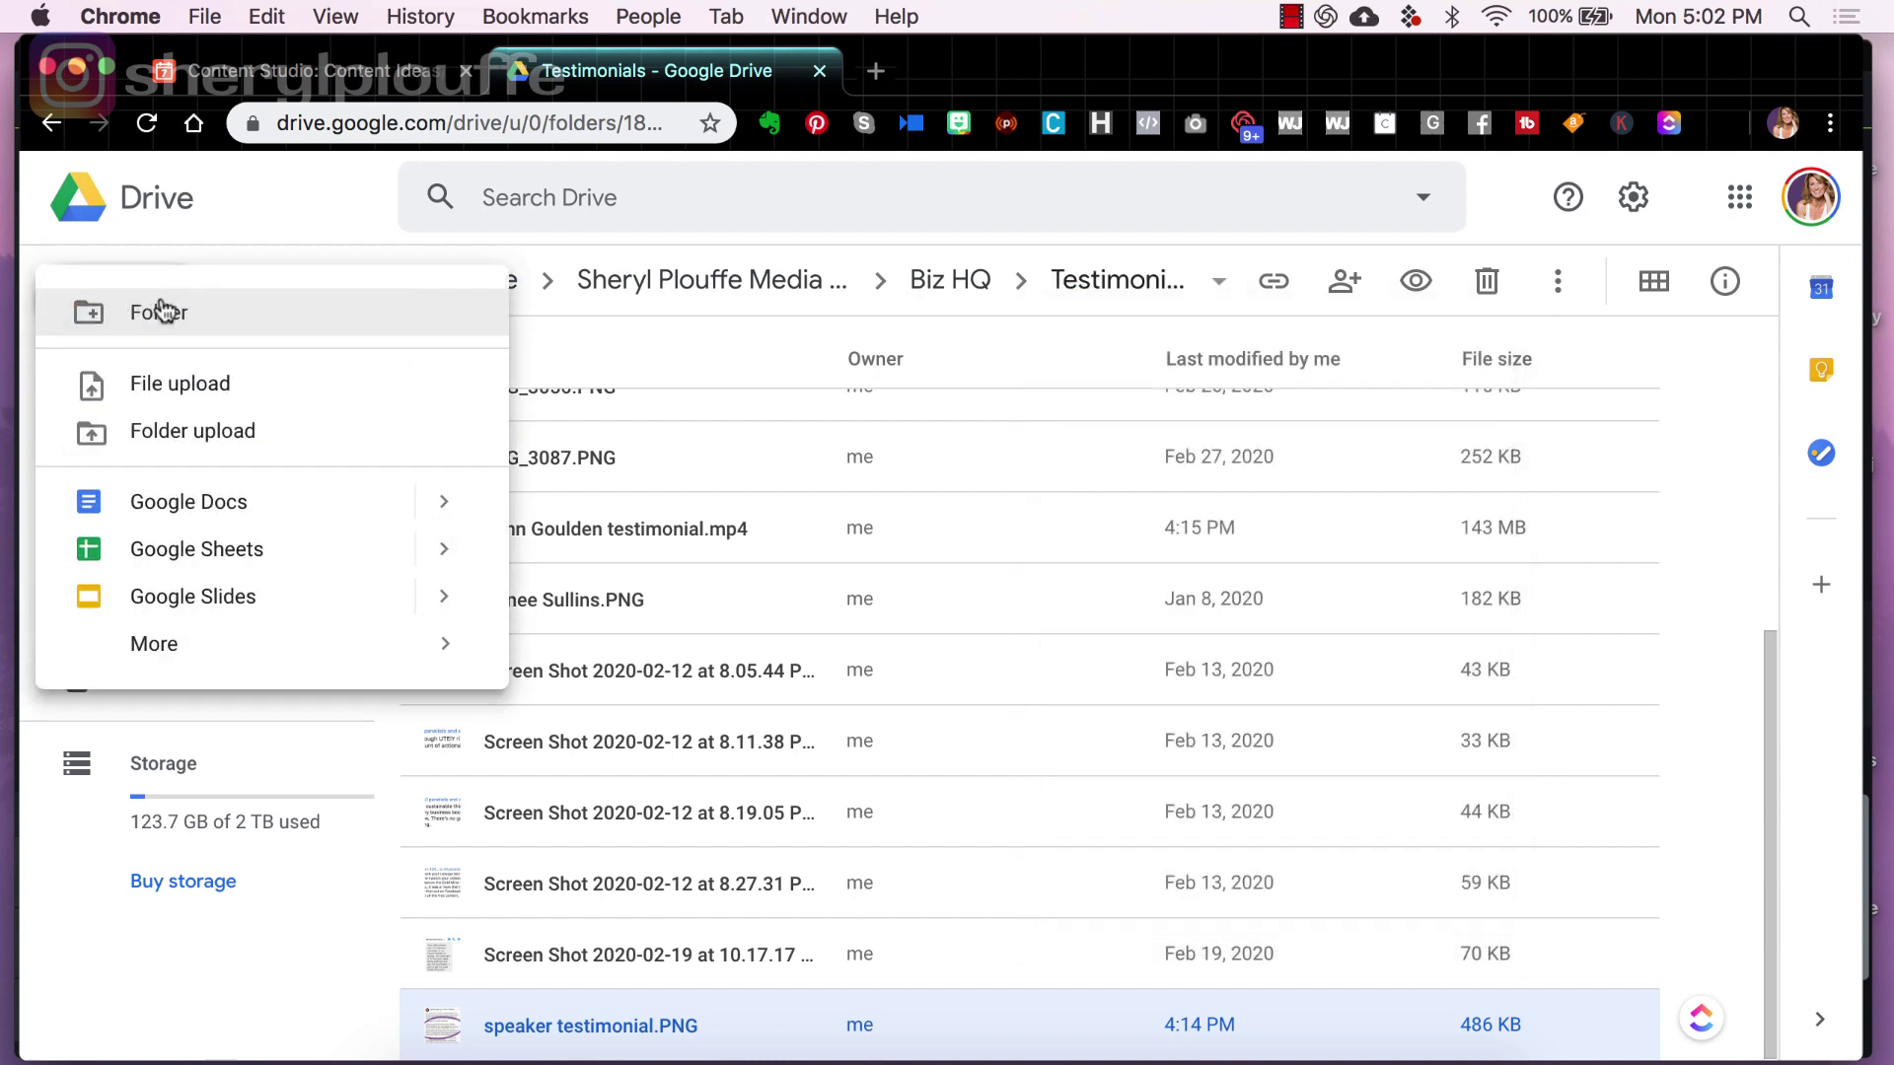
left_click(181, 381)
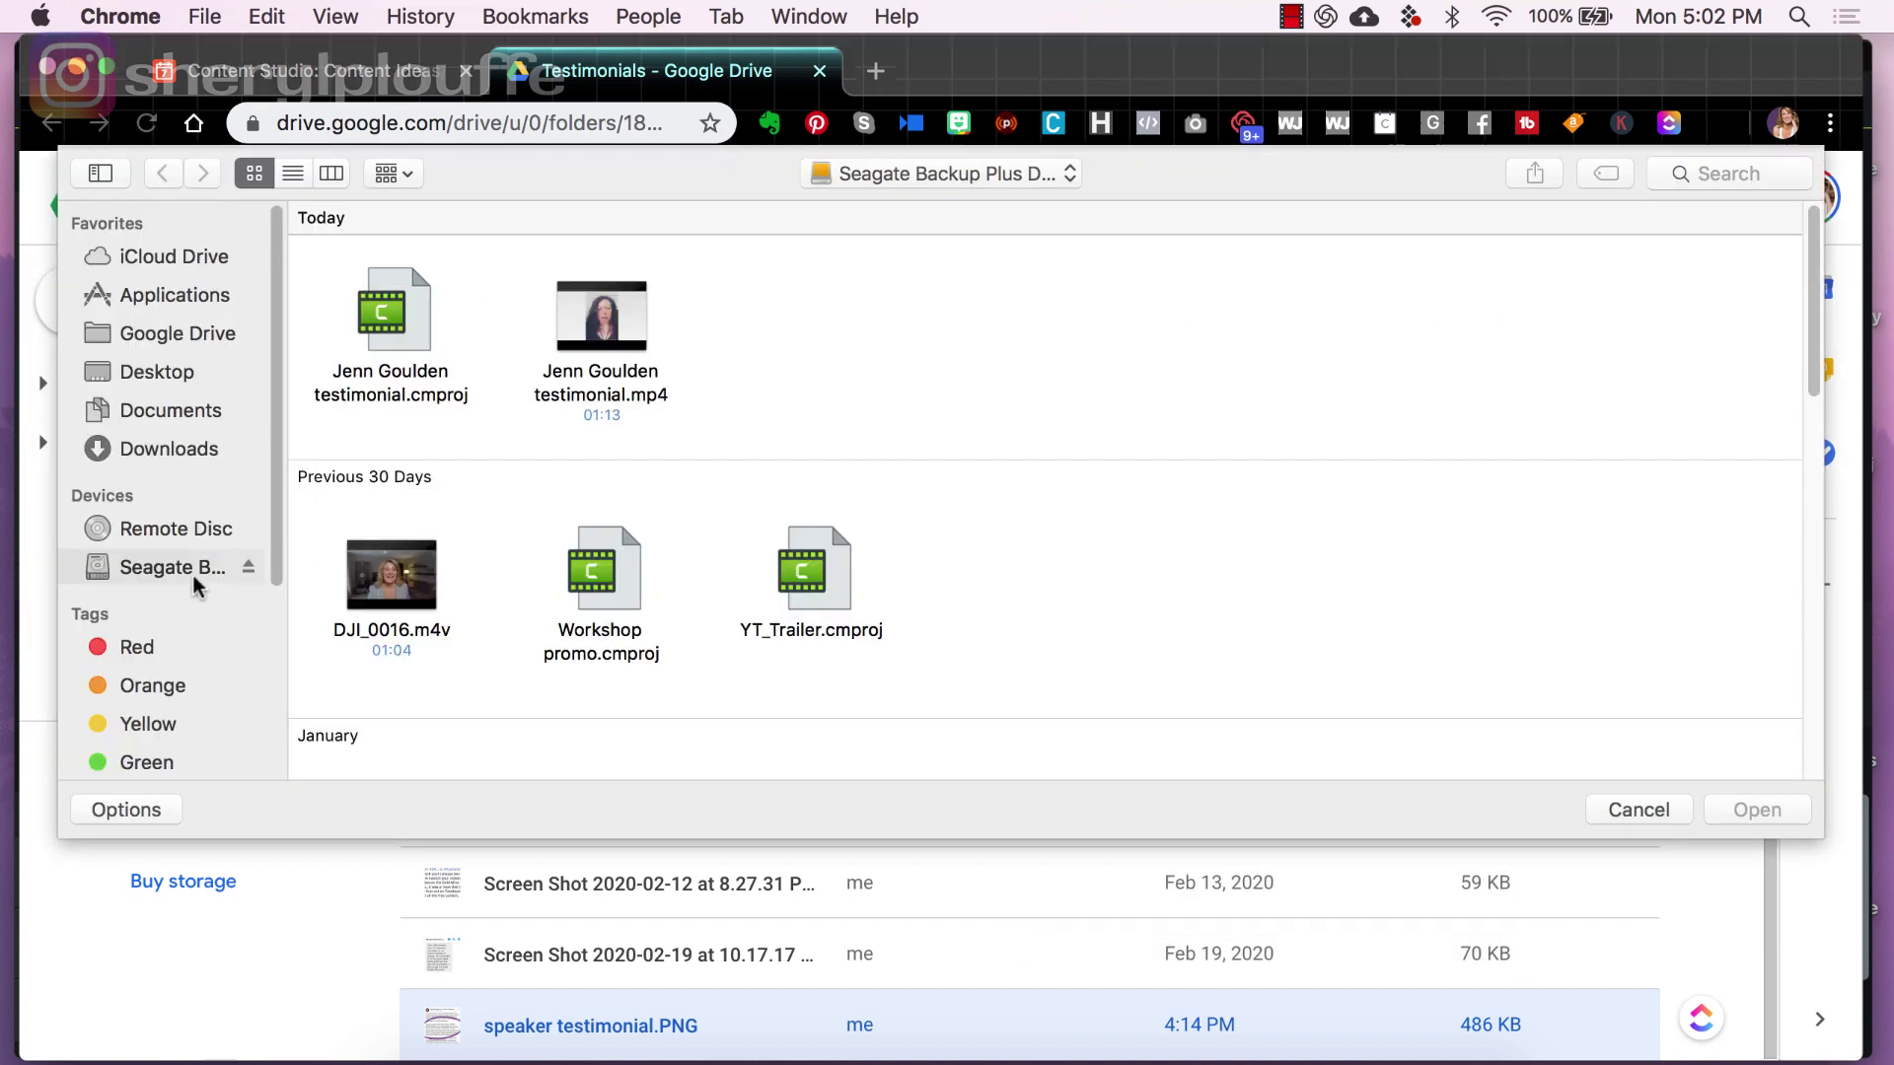
left_click(636, 320)
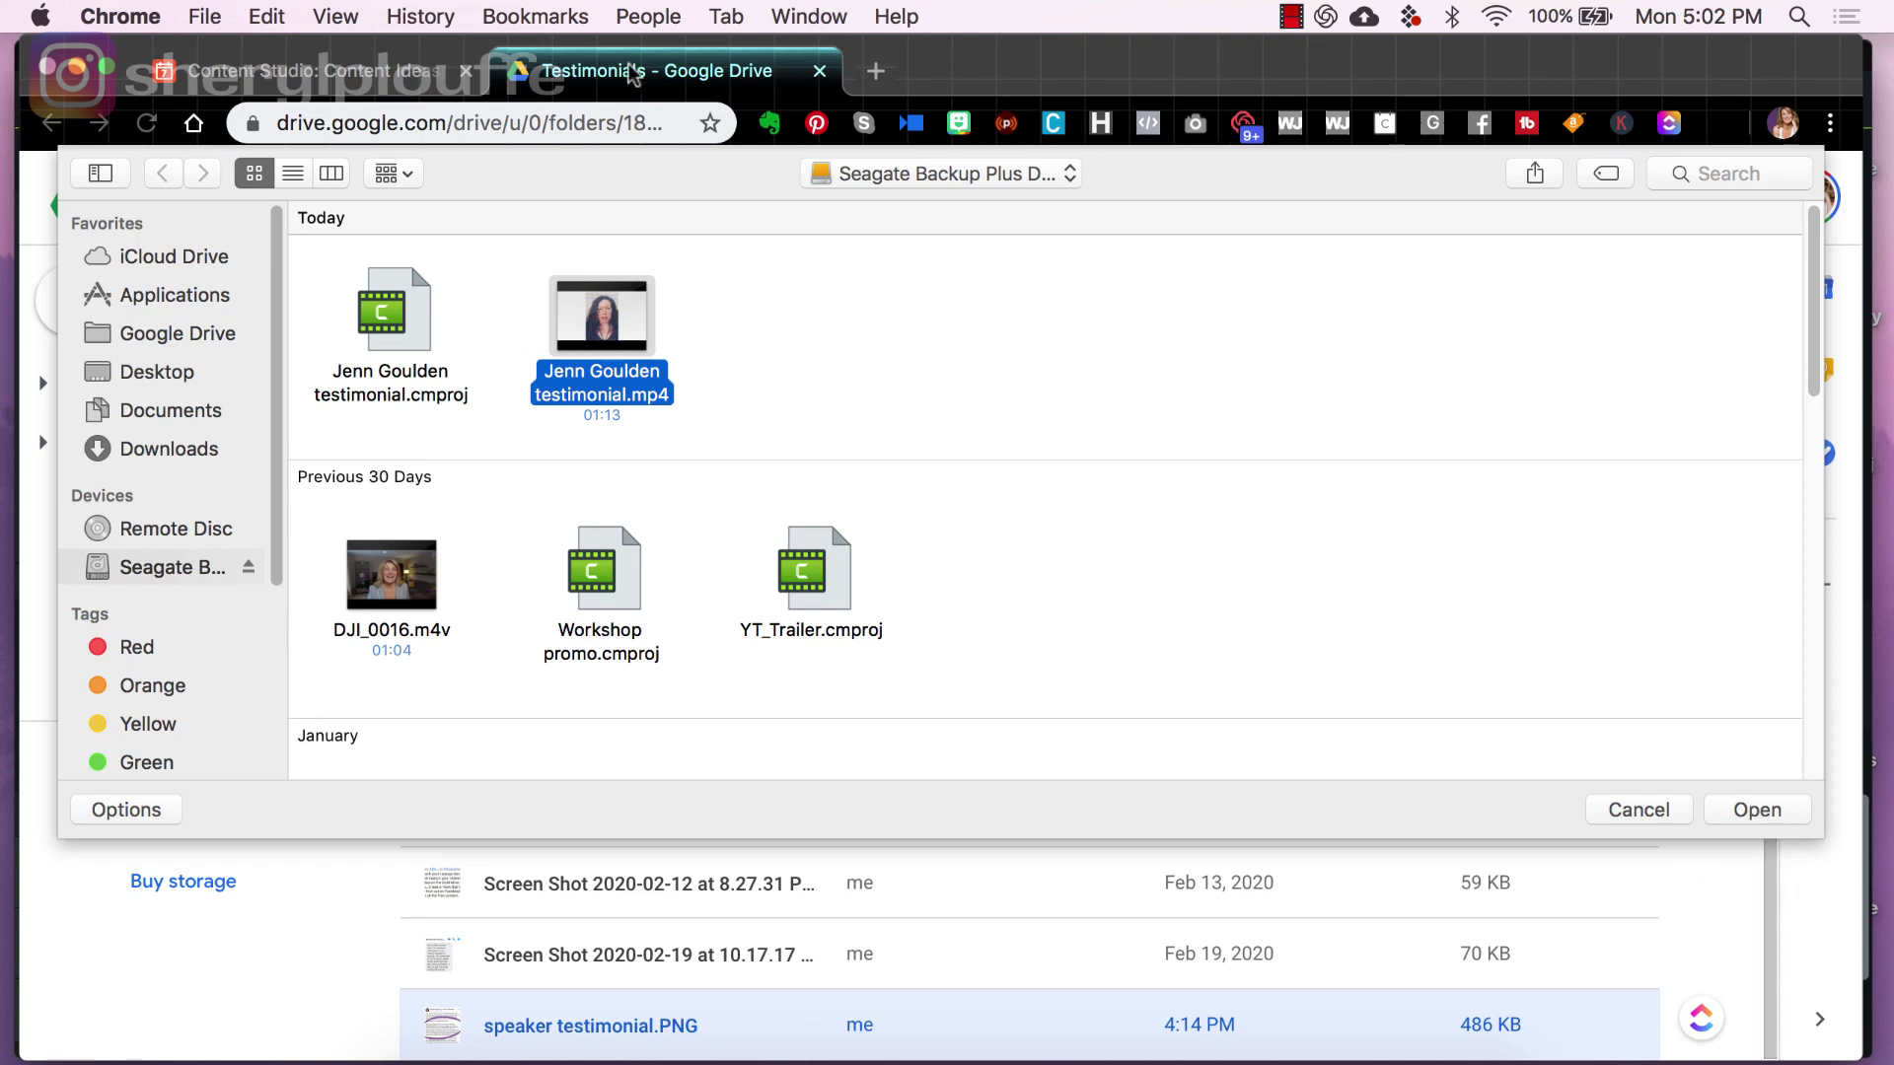
left_click(1326, 1061)
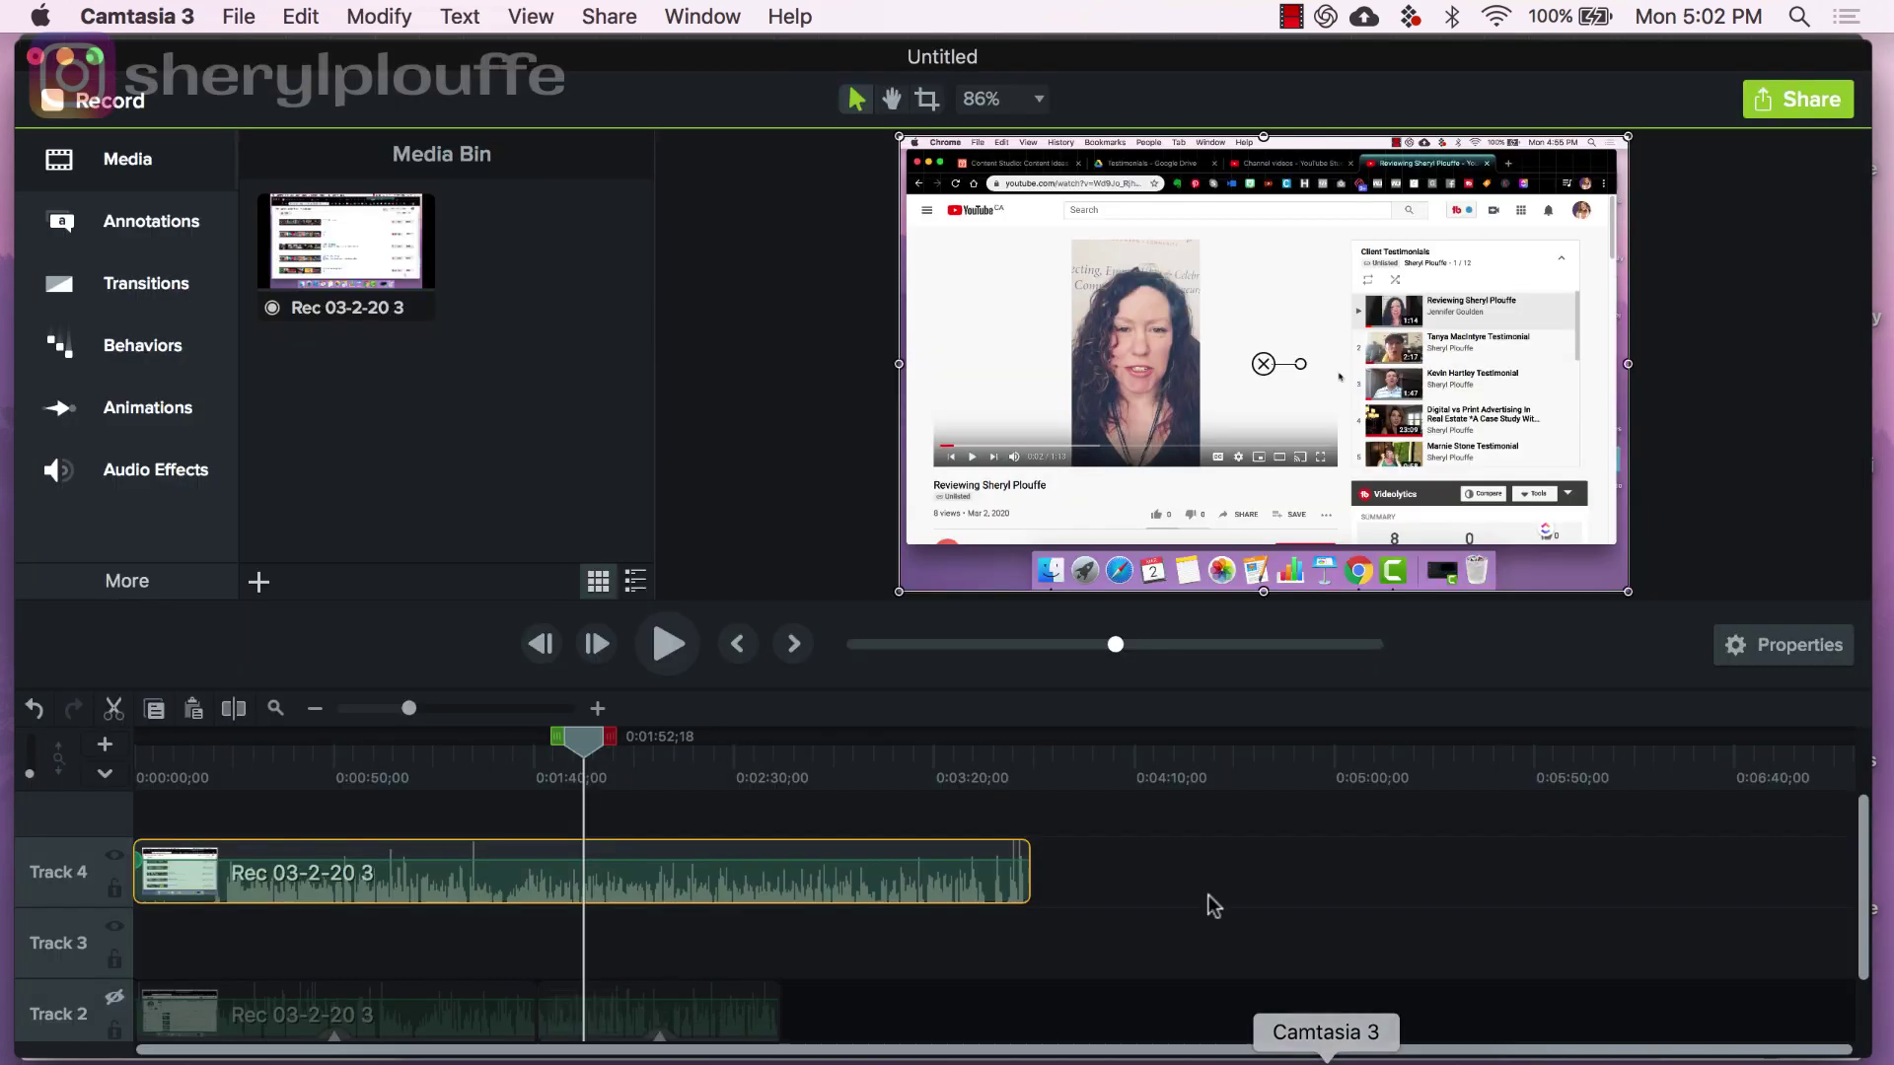
left_click(730, 347)
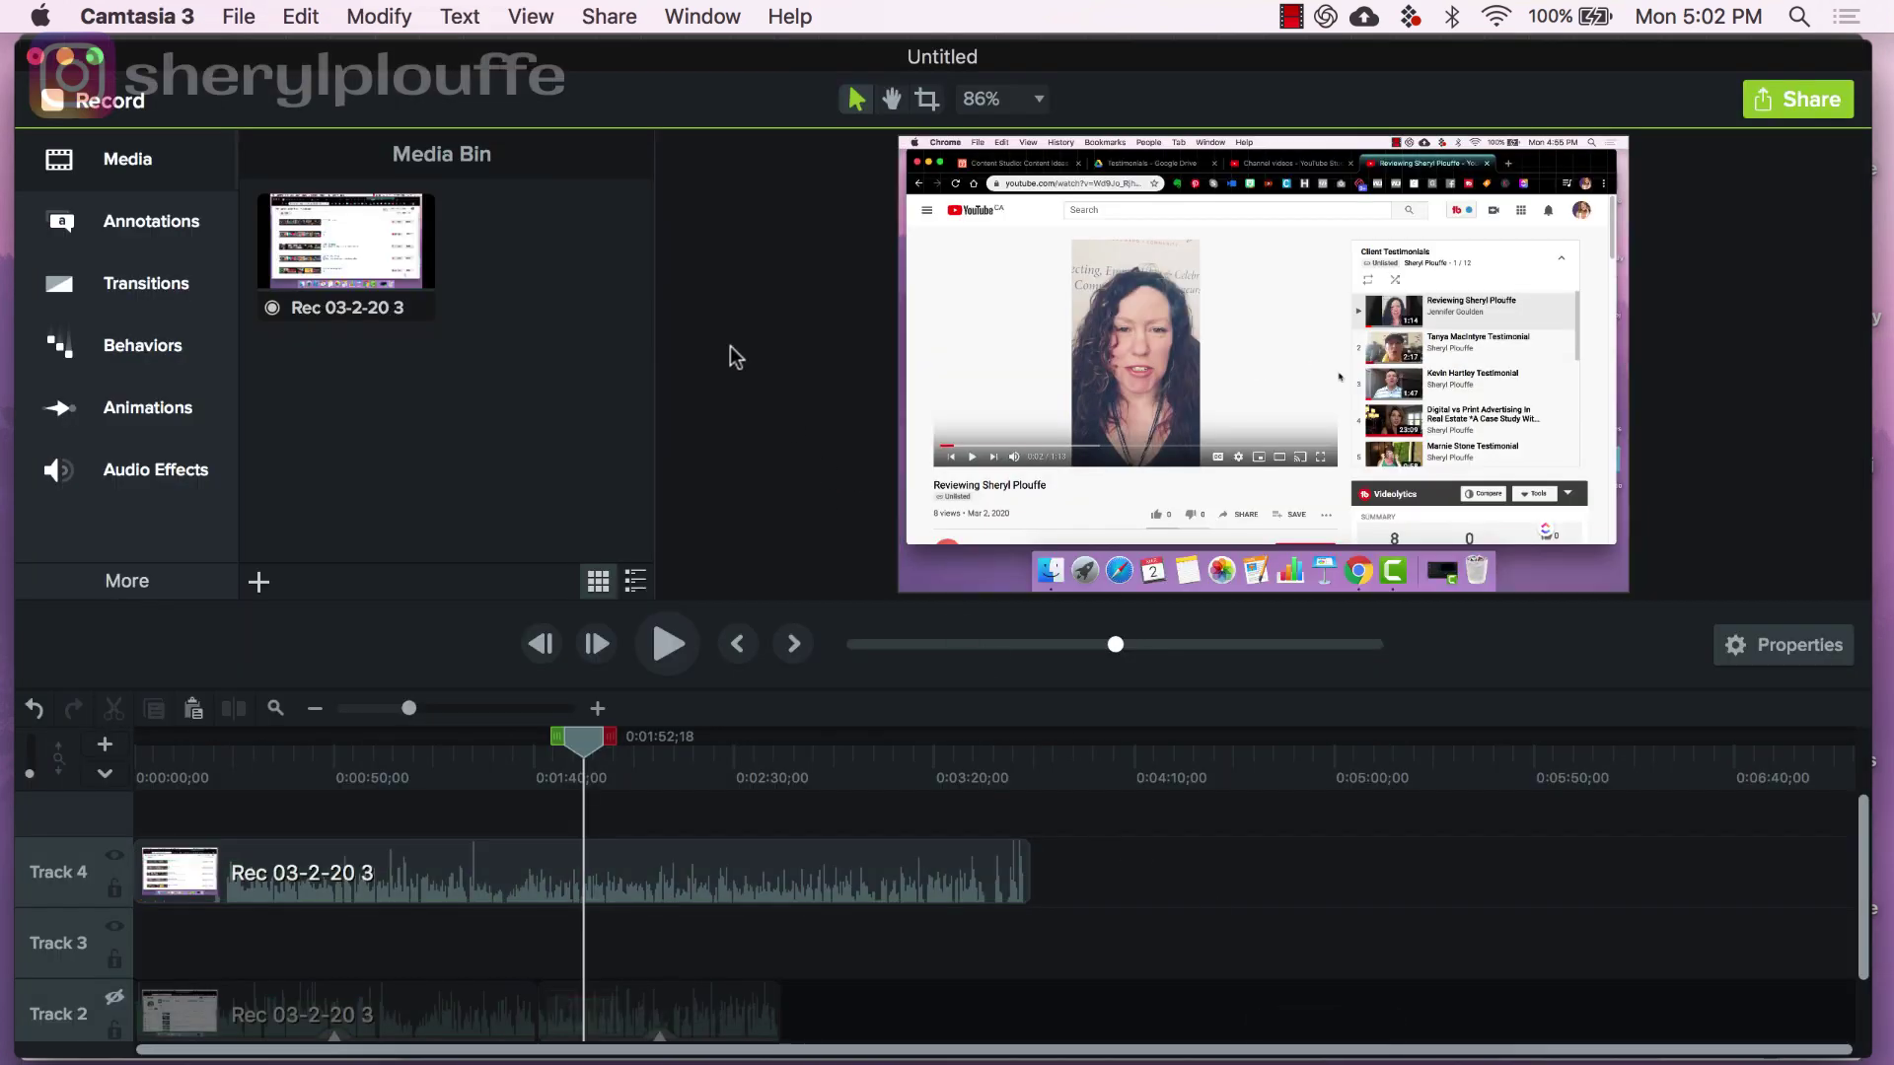